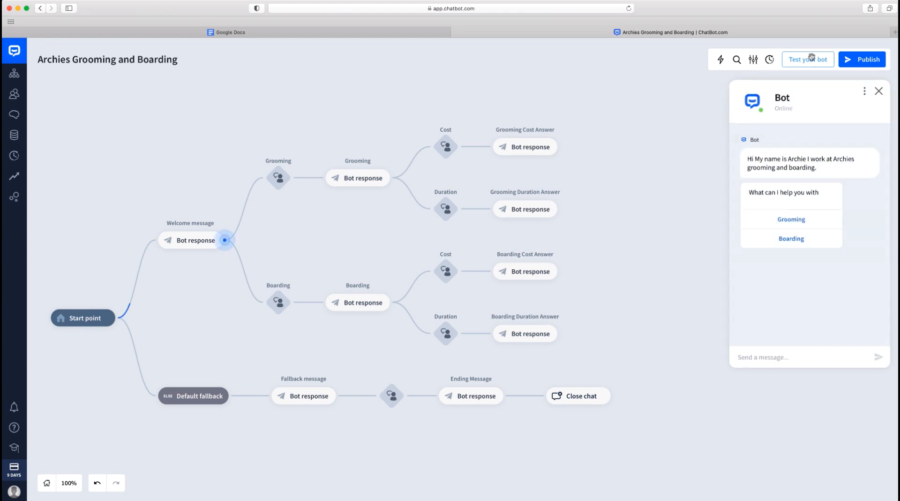
- Test the finished bot by choosing Grooming, Cost and Yes, and after that Boarding, Duration and No
{"action": "left_click", "coordinate": [784, 222]}
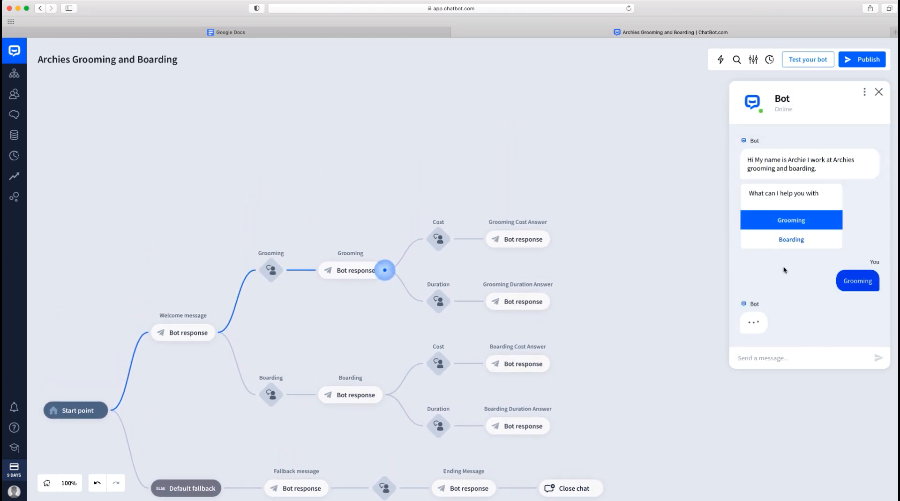
{"action": "left_click", "coordinate": [783, 309]}
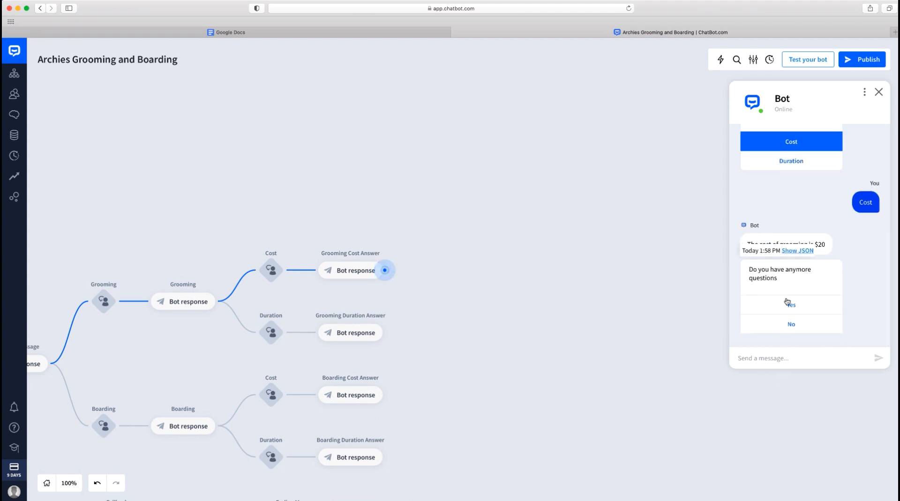
{"action": "left_click", "coordinate": [805, 306]}
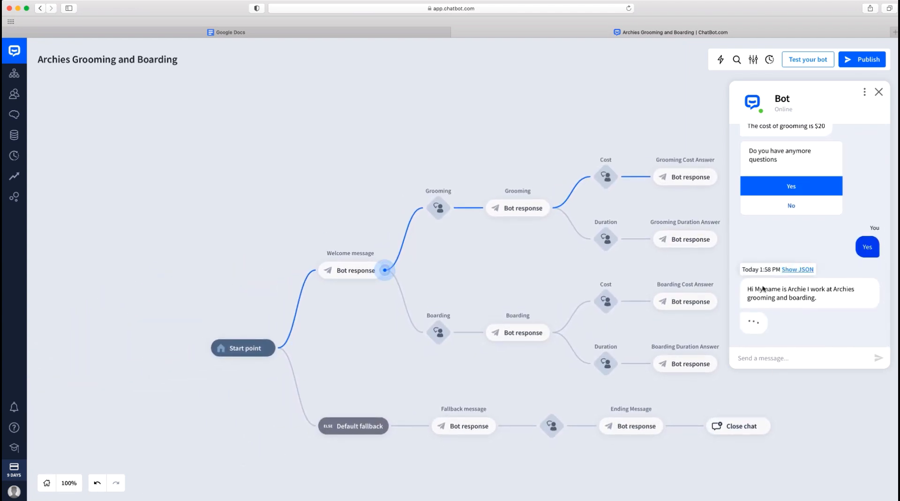
{"action": "left_click", "coordinate": [774, 330]}
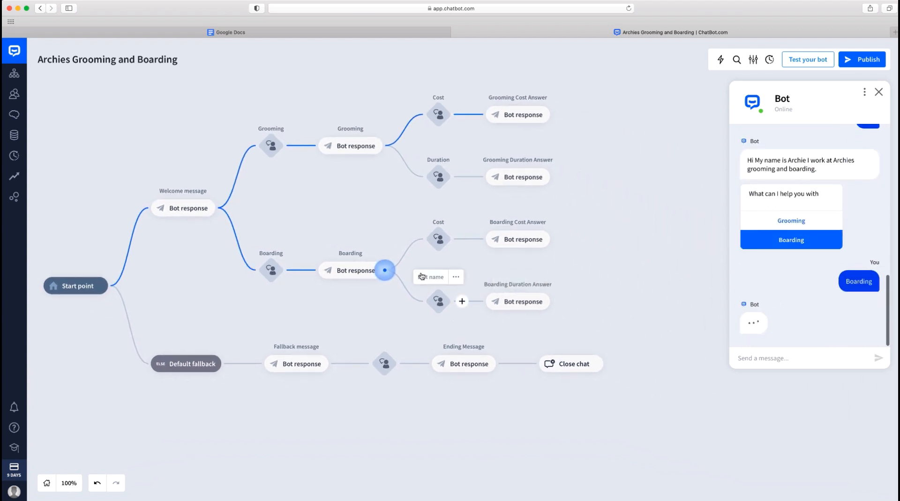
{"action": "left_click", "coordinate": [782, 324]}
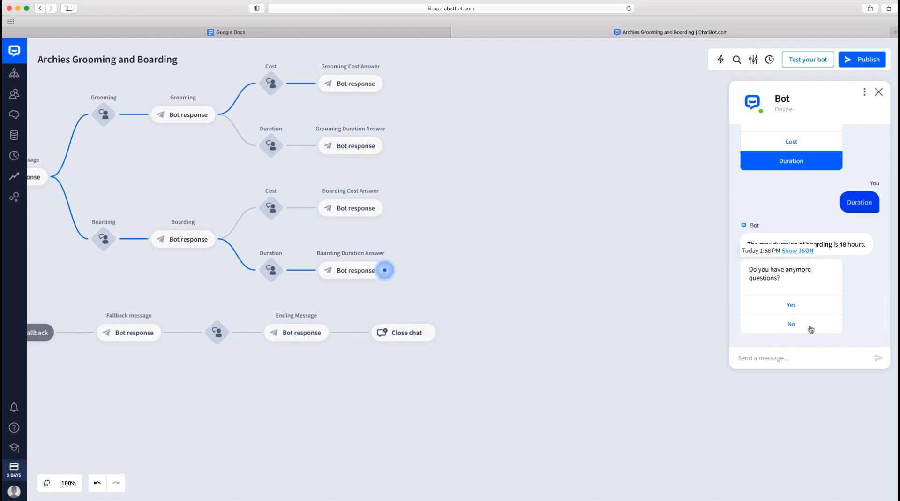
{"action": "left_click", "coordinate": [789, 328]}
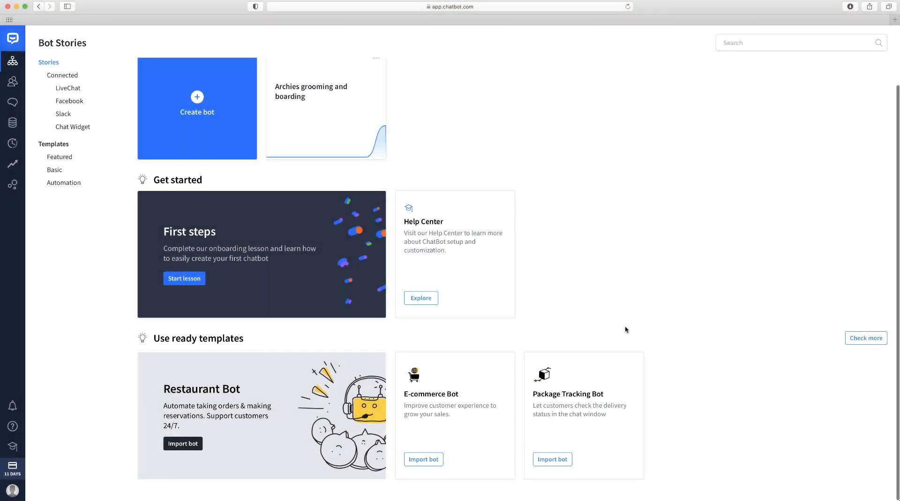
- Create a new bot story named "Archies Grooming and Boarding"
{"action": "scroll", "coordinate": [619, 328], "scroll_direction": "up", "scroll_amount": 1}
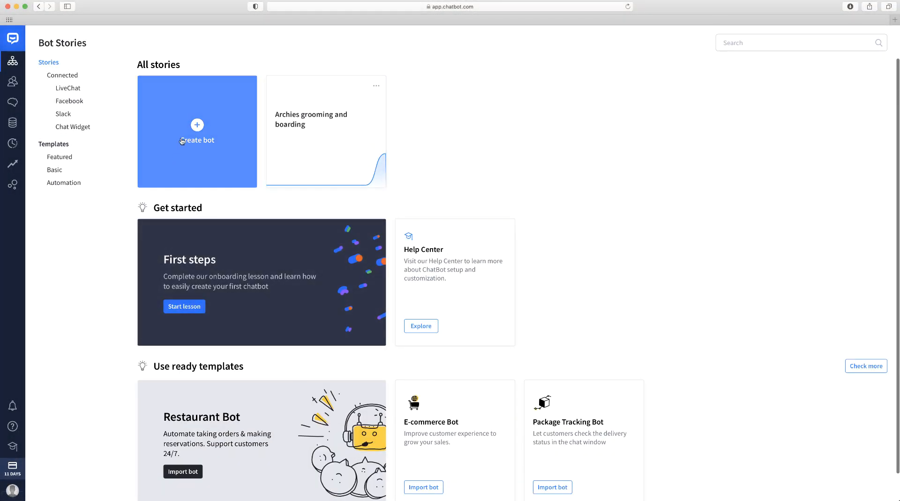
{"action": "left_click", "coordinate": [188, 123]}
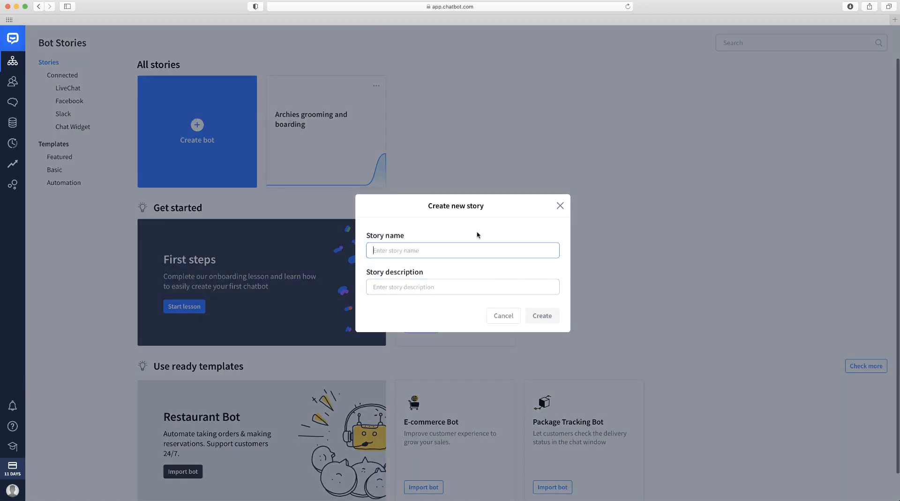
{"action": "type", "text": "Archies Grooming and Boarding"}
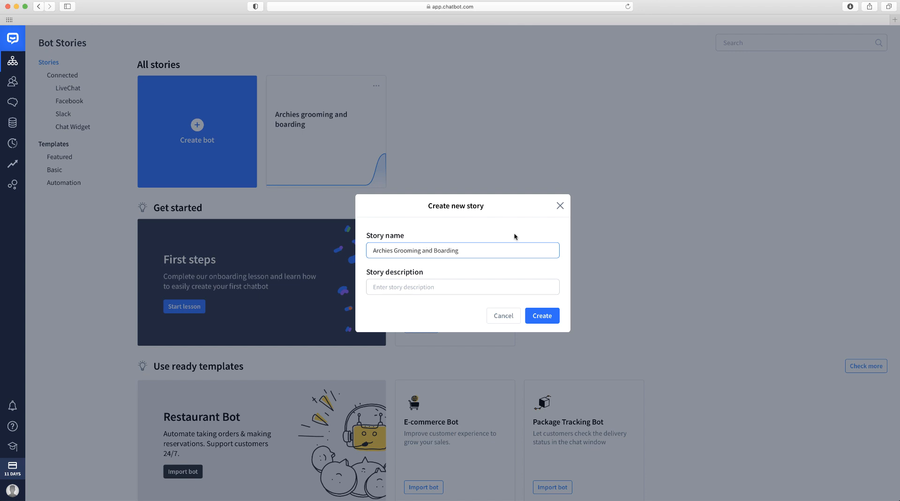
{"action": "left_click", "coordinate": [543, 315]}
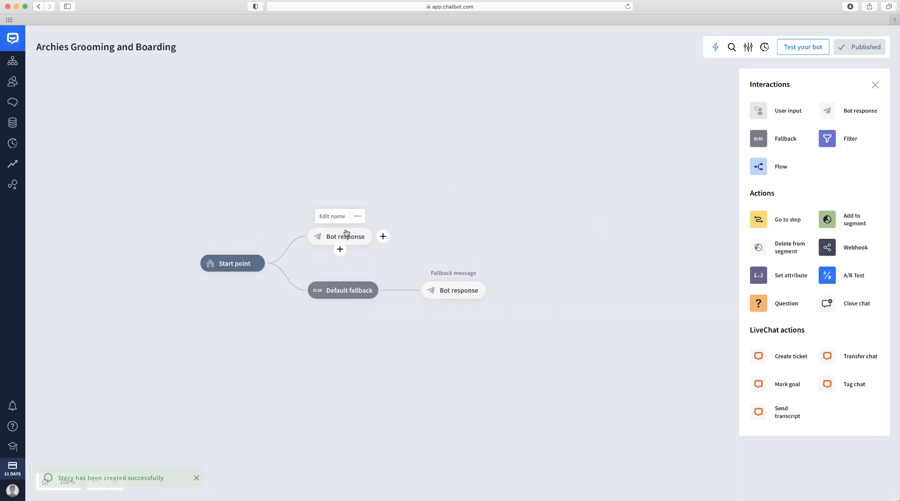
- Open the Welcome message bot response and delete its extra text variants, keeping only the "Hi" variant
{"action": "left_click", "coordinate": [335, 231]}
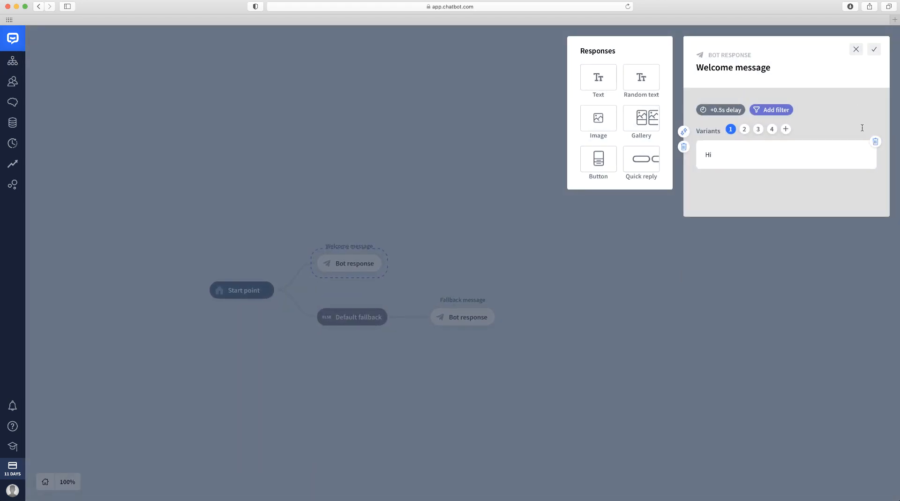
{"action": "left_click", "coordinate": [759, 129]}
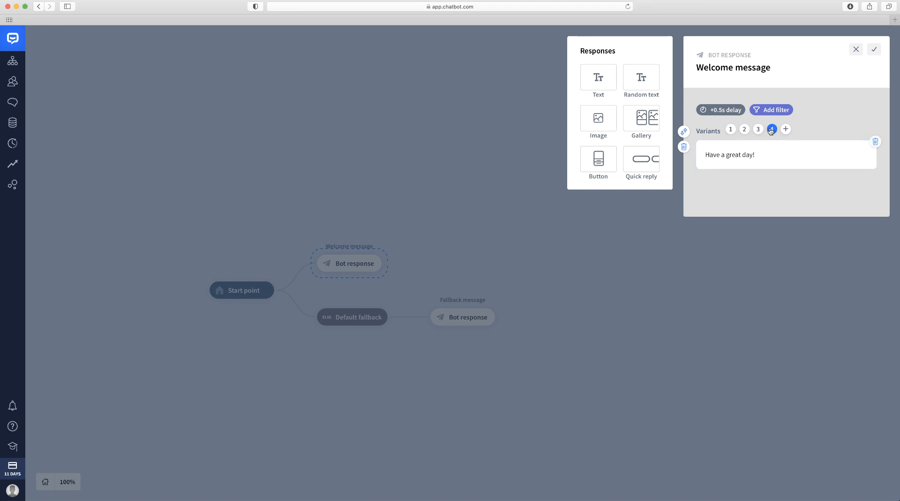
{"action": "left_click", "coordinate": [876, 142]}
{"action": "left_click", "coordinate": [875, 161]}
{"action": "left_click", "coordinate": [875, 161]}
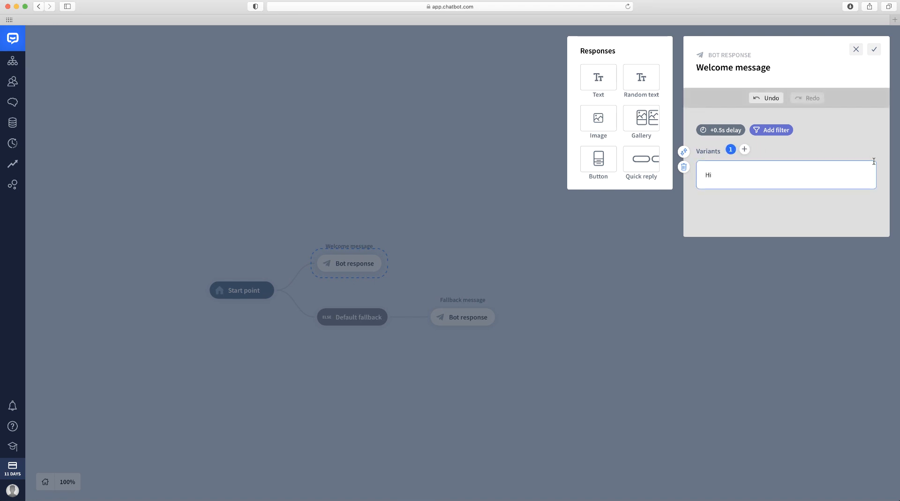
- Extend the welcome text to "Hi My name is Archie I work at Archies grooming and boarding."
{"action": "left_click", "coordinate": [726, 176]}
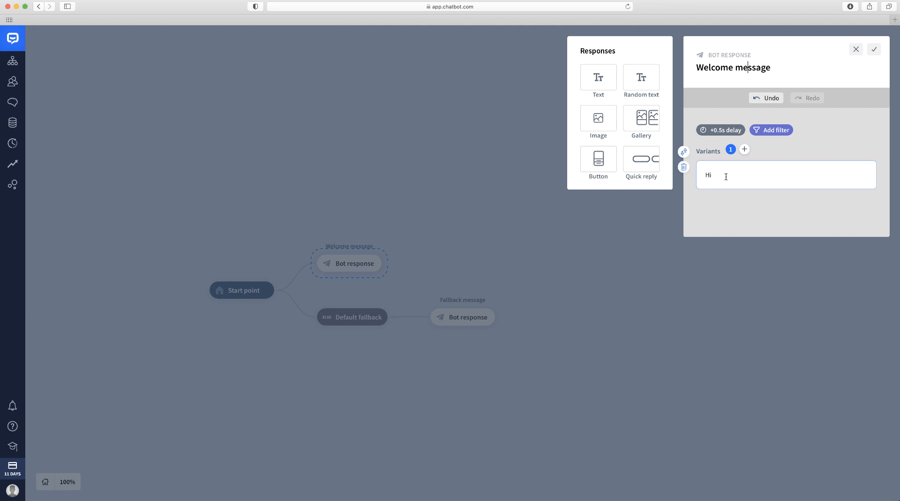
{"action": "type", "text": "My name"}
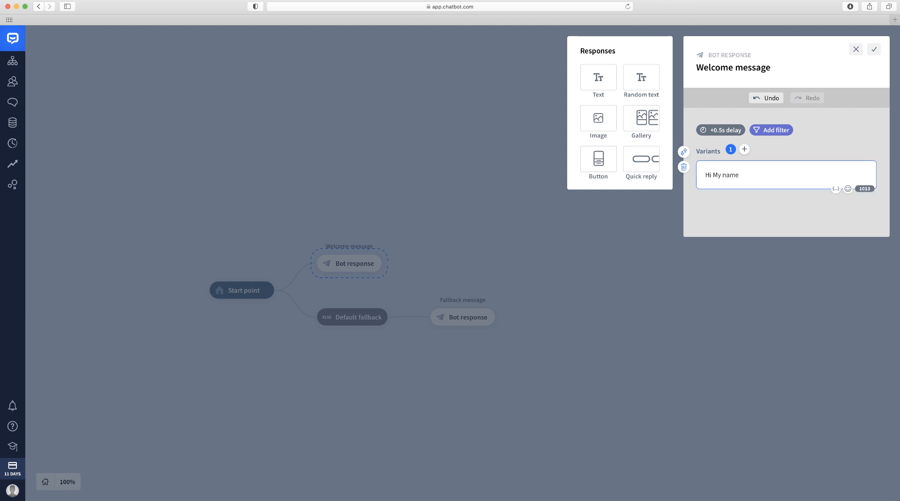
{"action": "type", "text": " is Archie I work at "}
{"action": "type", "text": "Archies grooming and boarding."}
- Add a button response to the Welcome message with the text "What can I help you with"
{"action": "left_click", "coordinate": [598, 159]}
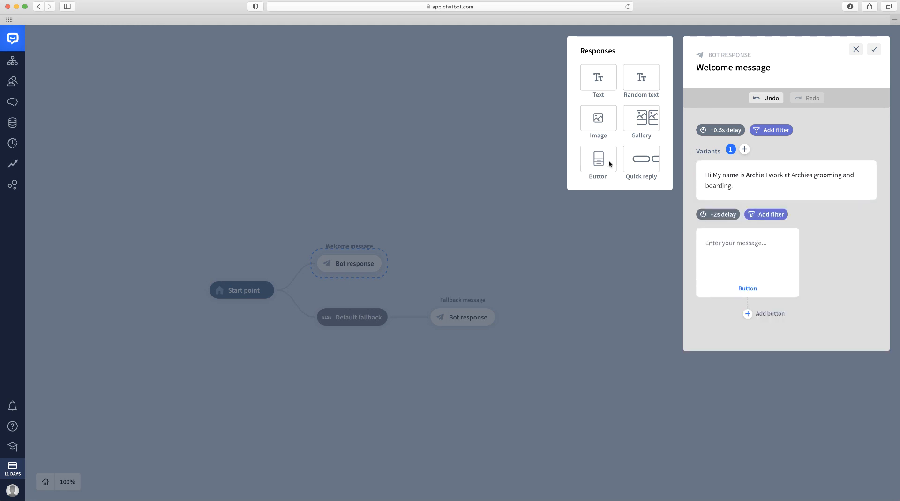
{"action": "left_click", "coordinate": [739, 251]}
{"action": "type", "text": "Wu"}
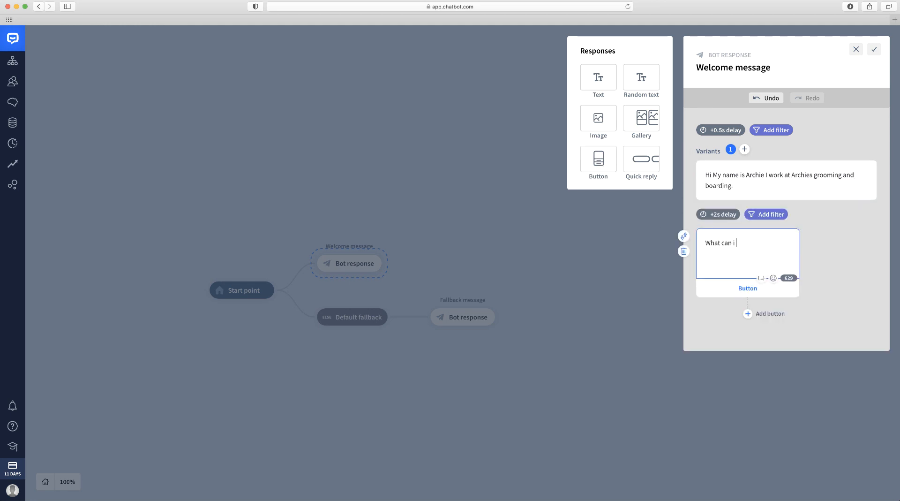
{"action": "key", "text": "BackSpace"}
{"action": "key", "text": "BackSpace"}
- Title the response's first button "Grooming" with the Send message type and save its settings
{"action": "left_click", "coordinate": [718, 290]}
{"action": "double_click", "coordinate": [607, 265]}
{"action": "key", "text": "BackSpace"}
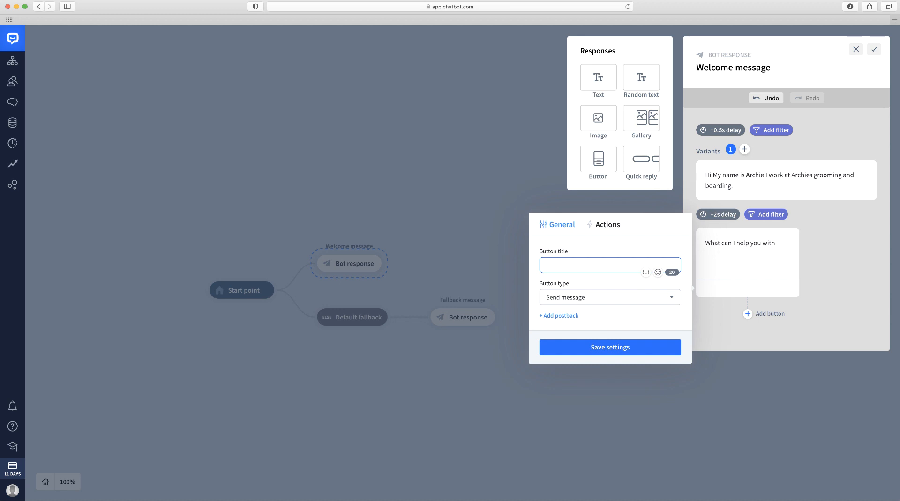
{"action": "type", "text": "Grooming"}
{"action": "left_click", "coordinate": [589, 297]}
{"action": "left_click", "coordinate": [586, 318]}
{"action": "left_click", "coordinate": [639, 347]}
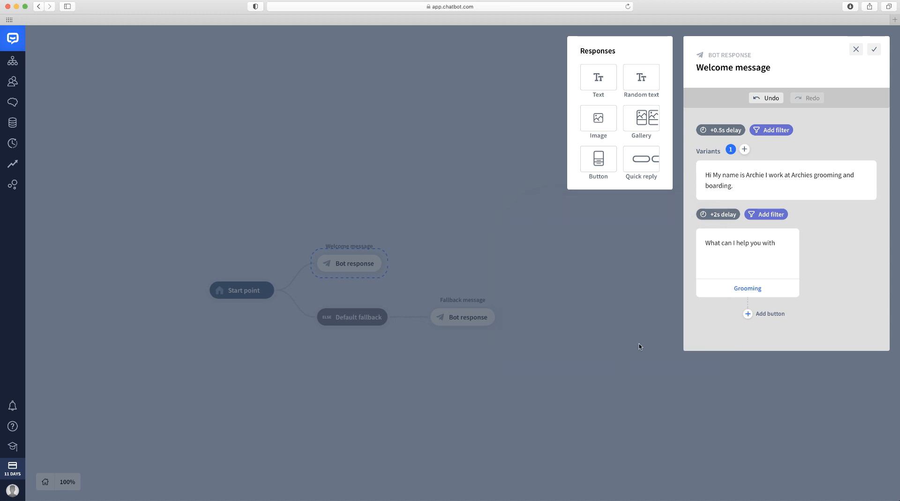
- Add a second button titled "Boarding" to the response and save the Welcome message block
{"action": "left_click", "coordinate": [748, 314]}
{"action": "left_click", "coordinate": [586, 283]}
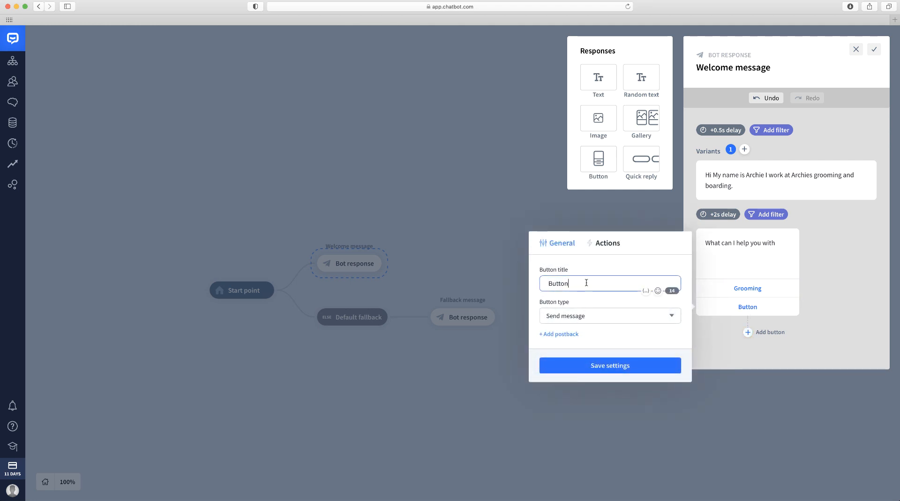
{"action": "key", "text": "BackSpace"}
{"action": "key", "text": "BackSpace"}
{"action": "key", "text": "BackSpace"}
{"action": "key", "text": "BackSpace"}
{"action": "key", "text": "BackSpace"}
{"action": "key", "text": "BackSpace"}
{"action": "type", "text": "Boarf"}
{"action": "key", "text": "BackSpace"}
{"action": "type", "text": "ding"}
{"action": "left_click", "coordinate": [666, 366]}
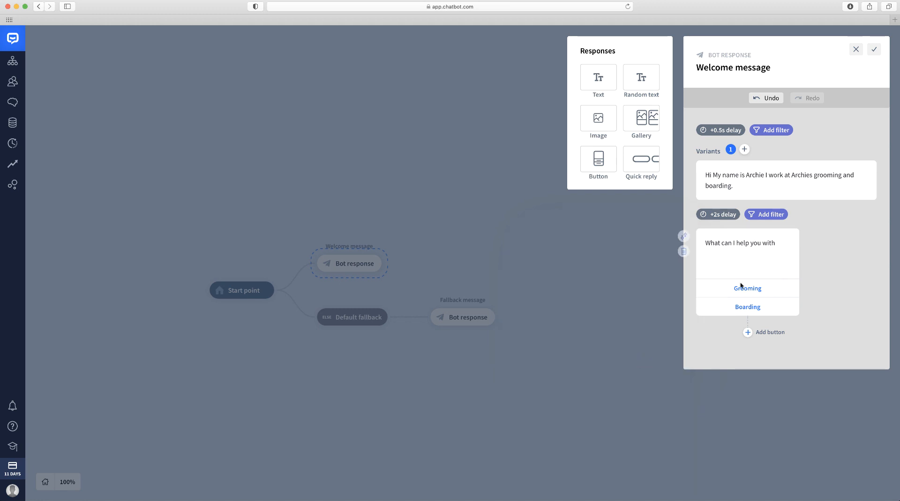
{"action": "left_click", "coordinate": [875, 48]}
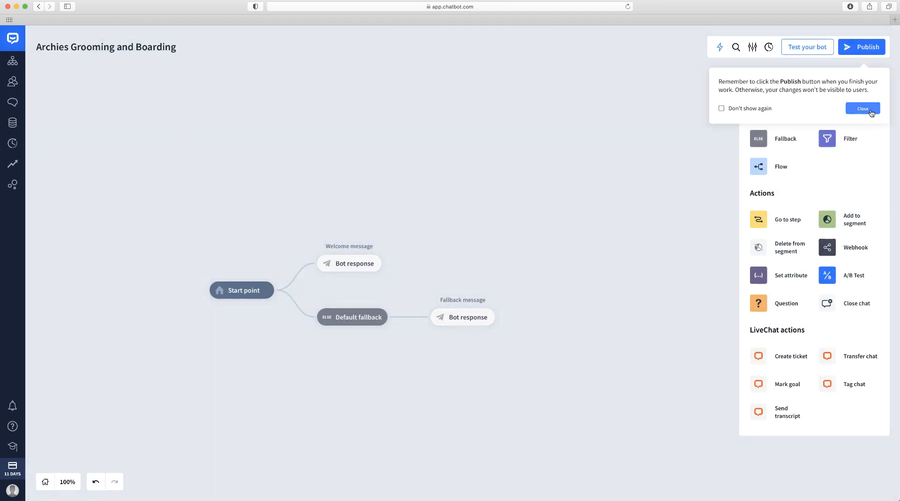
- Dismiss the publish reminder and attach two user input blocks to the Welcome message bot response
{"action": "left_click", "coordinate": [862, 108]}
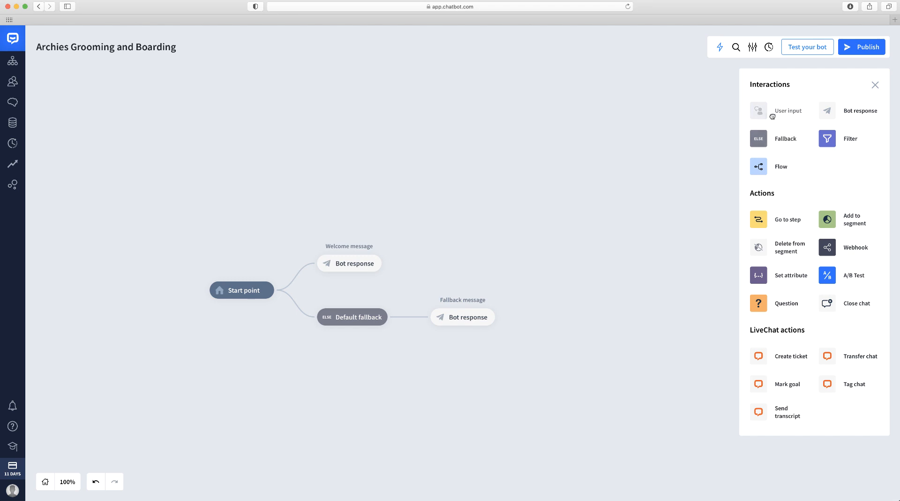
{"action": "left_click_drag", "start_coordinate": [772, 117], "coordinate": [397, 261]}
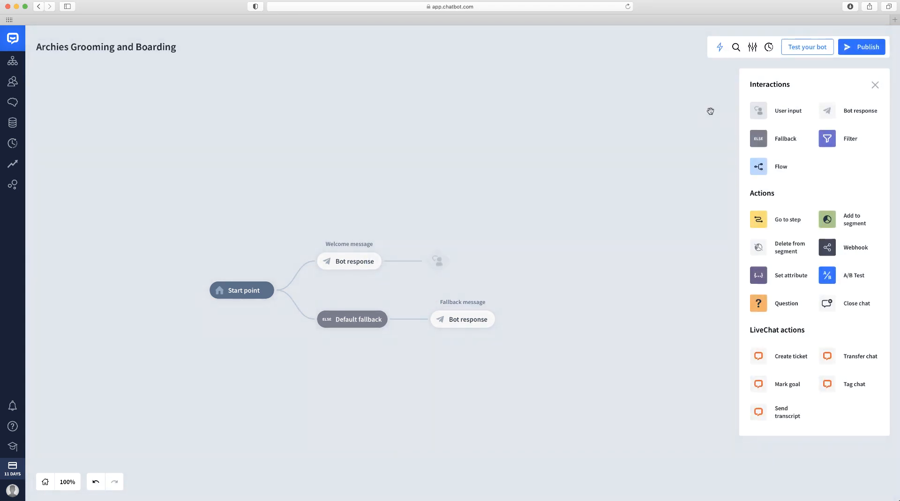
{"action": "left_click_drag", "start_coordinate": [758, 111], "coordinate": [394, 257]}
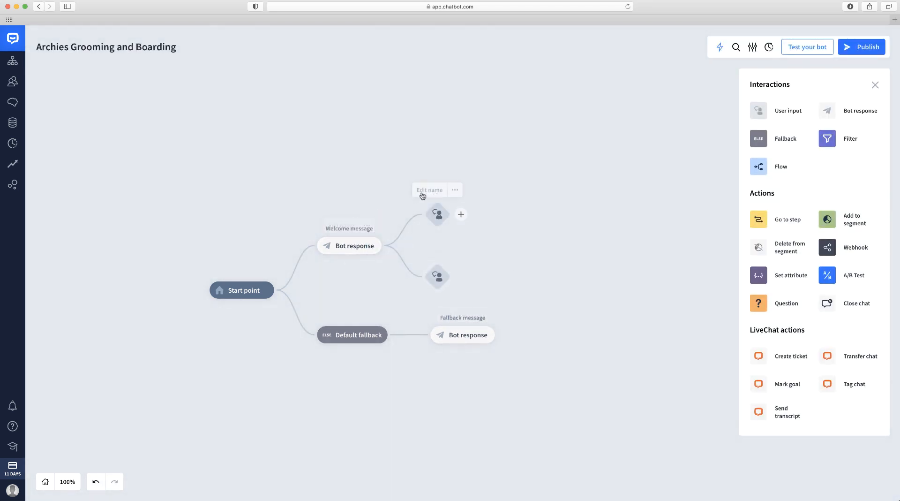
- Name the upper user input block "Grooming", give it the keyword and user message "Grooming", and save it
{"action": "left_click", "coordinate": [434, 214]}
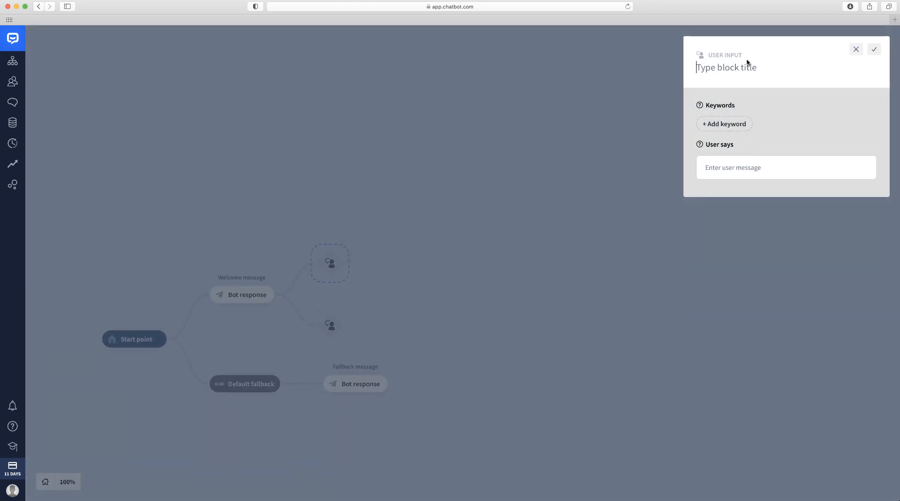
{"action": "type", "text": "Grooming"}
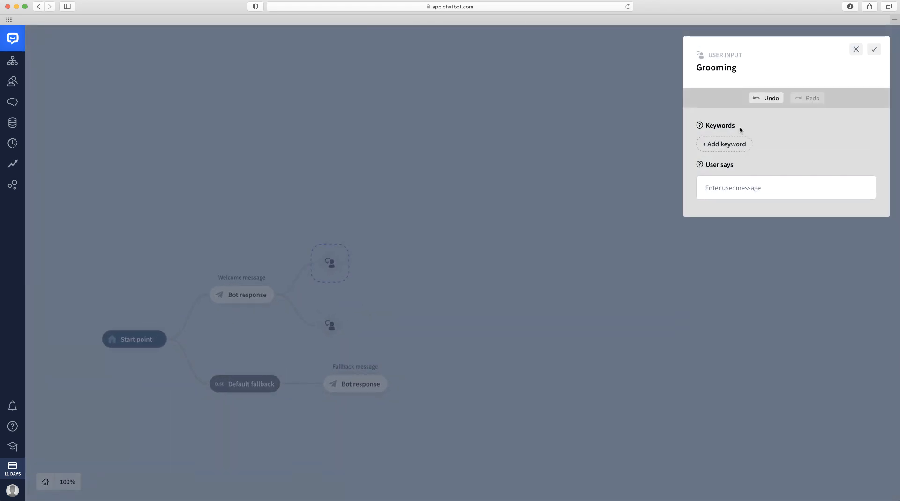
{"action": "left_click", "coordinate": [726, 144]}
{"action": "type", "text": "Grooming"}
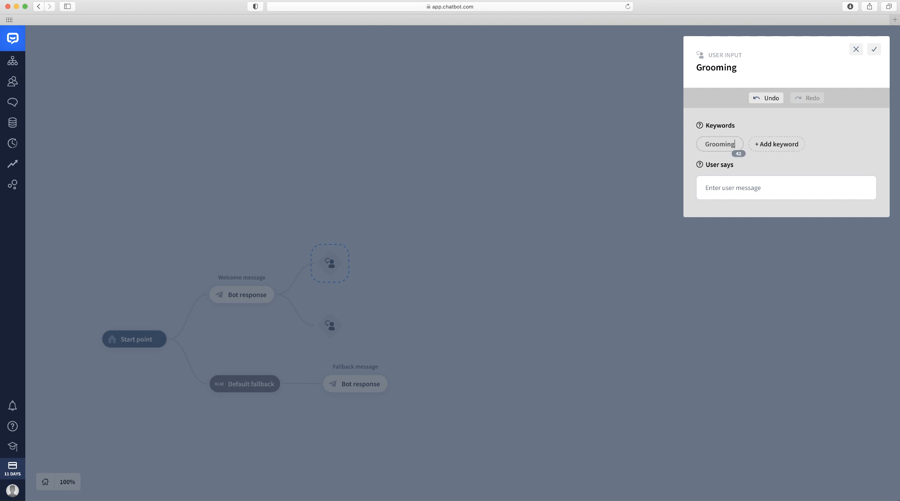
{"action": "key", "text": "Return"}
{"action": "left_click", "coordinate": [746, 186]}
{"action": "type", "text": "Gr"}
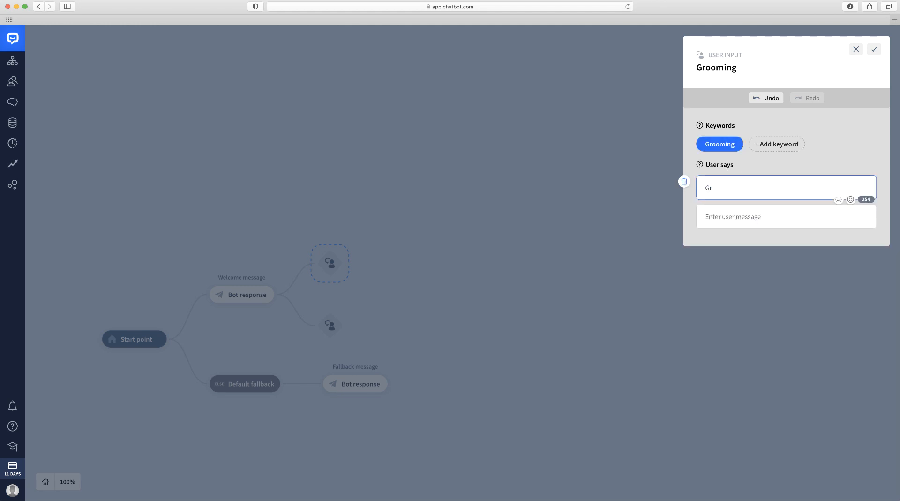
{"action": "type", "text": "ooming"}
{"action": "left_click", "coordinate": [874, 50]}
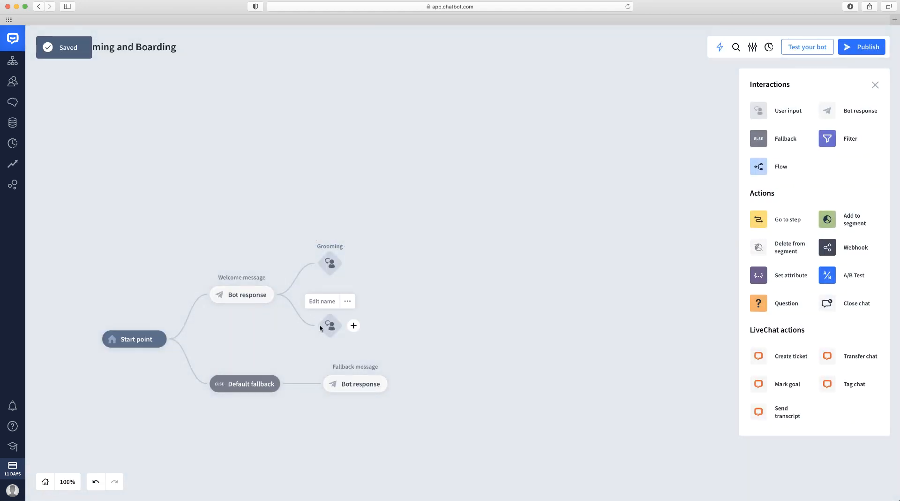
- Name the lower user input block "Boarding", give it the keyword and user message "Boarding", and save it
{"action": "left_click", "coordinate": [319, 327]}
{"action": "type", "text": "Boarding"}
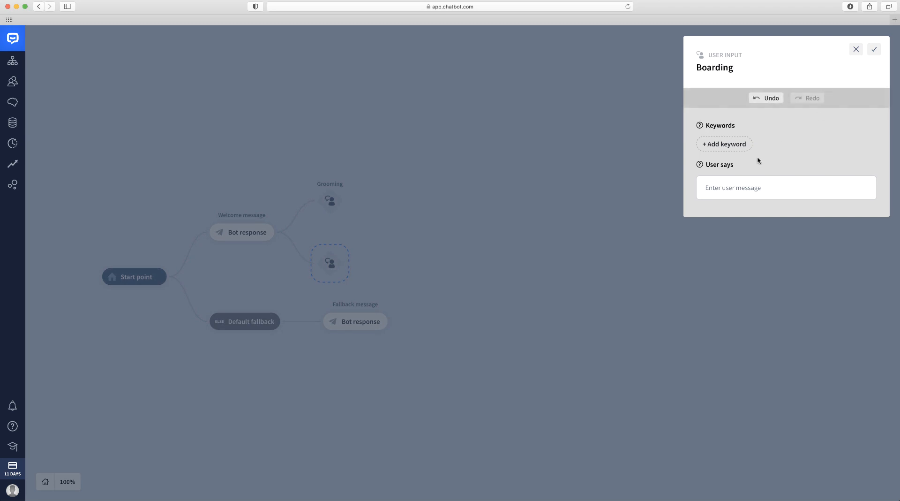
{"action": "left_click", "coordinate": [724, 144]}
{"action": "type", "text": "Boarding"}
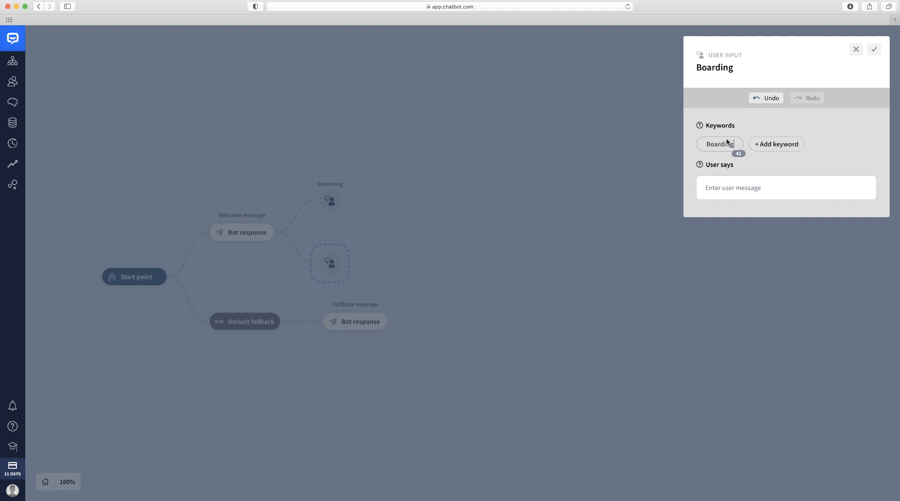
{"action": "left_click", "coordinate": [780, 189]}
{"action": "type", "text": "Bi"}
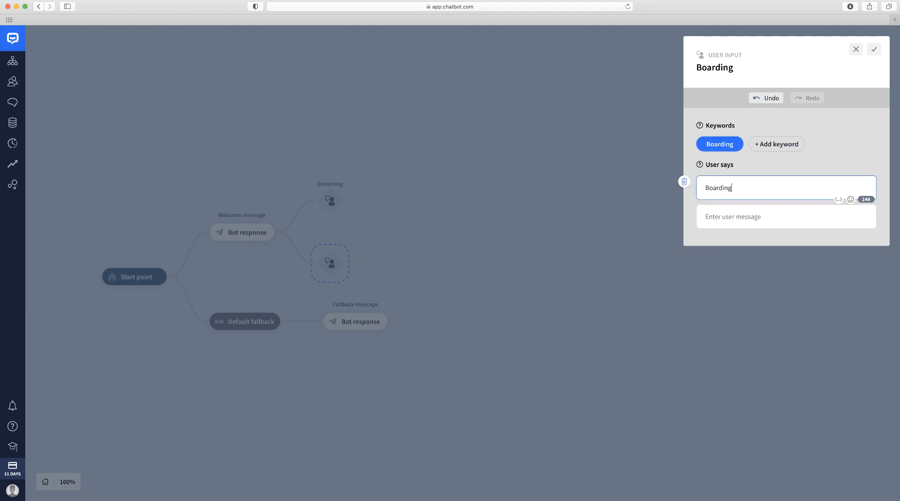
{"action": "left_click", "coordinate": [875, 50]}
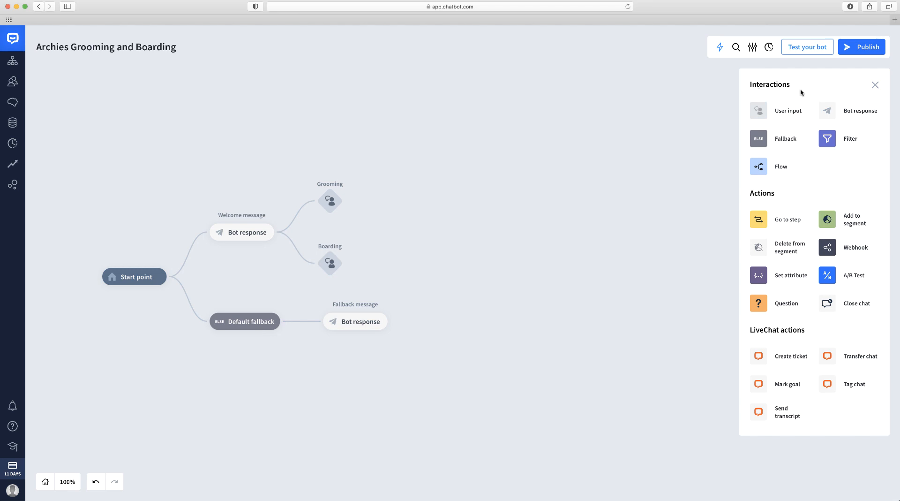
- Attach a bot response block to each of the Grooming and Boarding user inputs and title the upper one "Grooming"
{"action": "left_click_drag", "start_coordinate": [827, 111], "coordinate": [393, 181]}
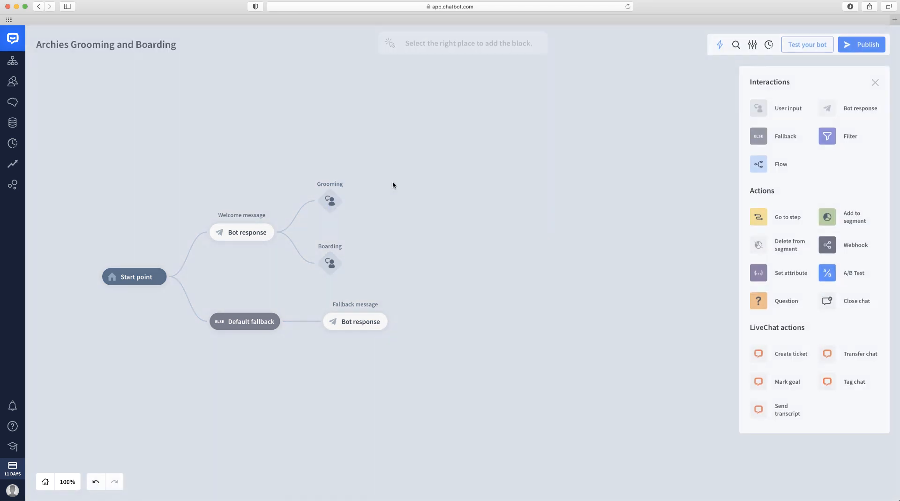
{"action": "left_click_drag", "start_coordinate": [826, 118], "coordinate": [352, 263]}
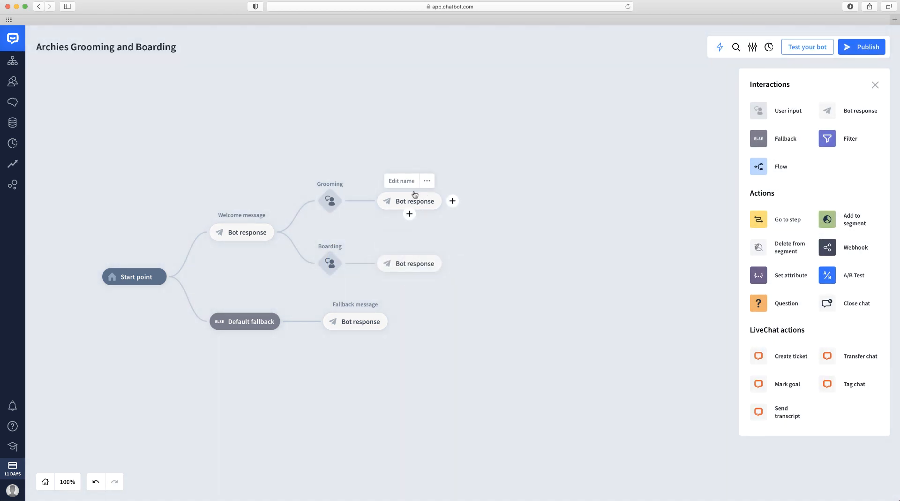
{"action": "left_click", "coordinate": [420, 202]}
{"action": "left_click", "coordinate": [705, 69]}
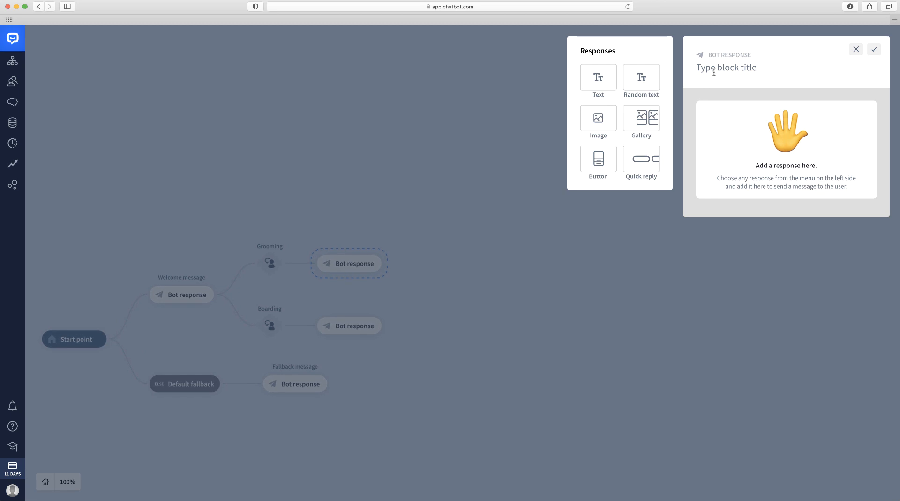
{"action": "type", "text": "Grooming"}
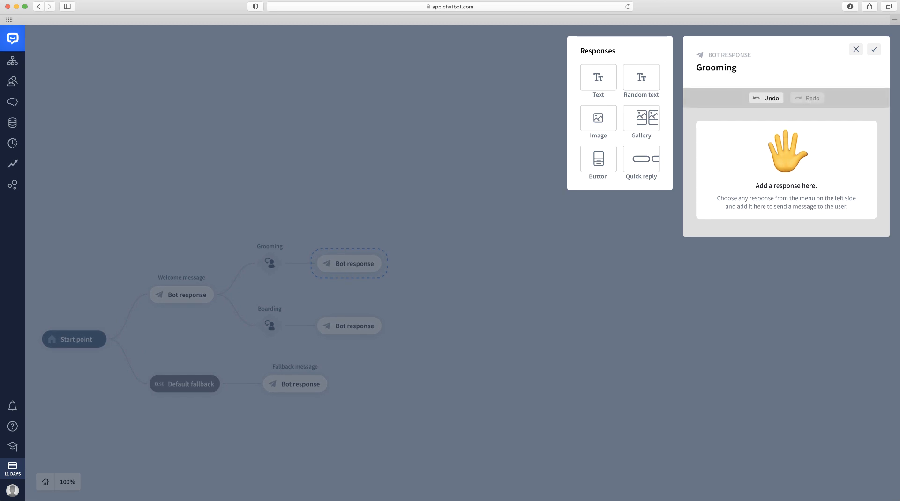
- Add a button response to the Grooming block reading "Would you like to know the cost or duration of grooming"
{"action": "left_click", "coordinate": [604, 168]}
{"action": "type", "text": "Would you l"}
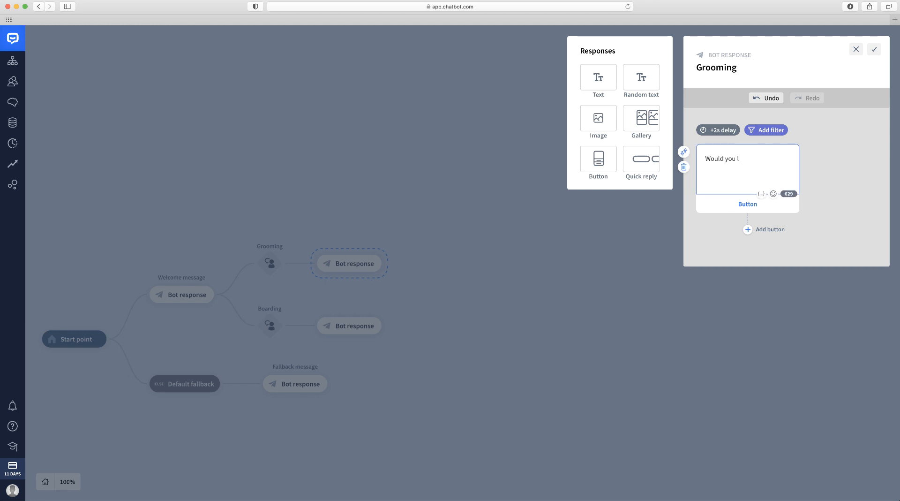
{"action": "type", "text": "ike to know the cost or duration of grooming"}
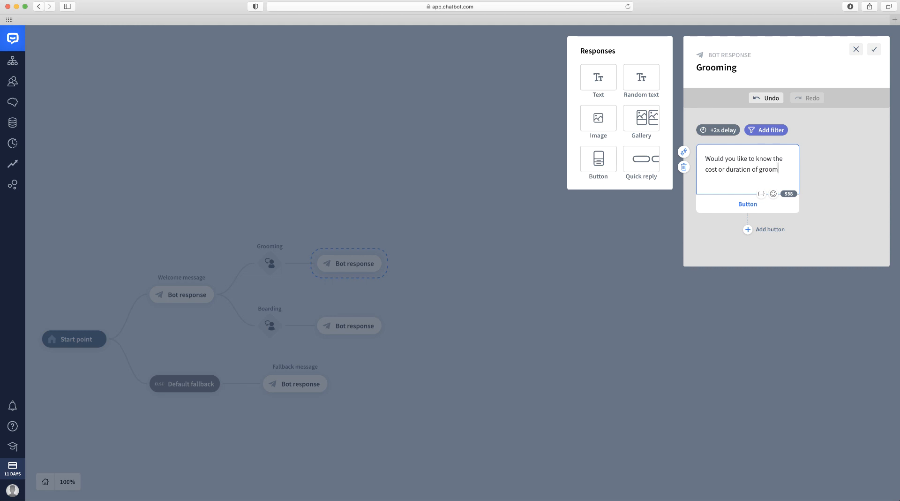
- Title the grooming response's first button "Cost" and keep its type as Send message
{"action": "left_click", "coordinate": [715, 210]}
{"action": "key", "text": "BackSpace"}
{"action": "key", "text": "BackSpace"}
{"action": "key", "text": "BackSpace"}
{"action": "key", "text": "BackSpace"}
{"action": "key", "text": "BackSpace"}
{"action": "key", "text": "BackSpace"}
{"action": "type", "text": "C"}
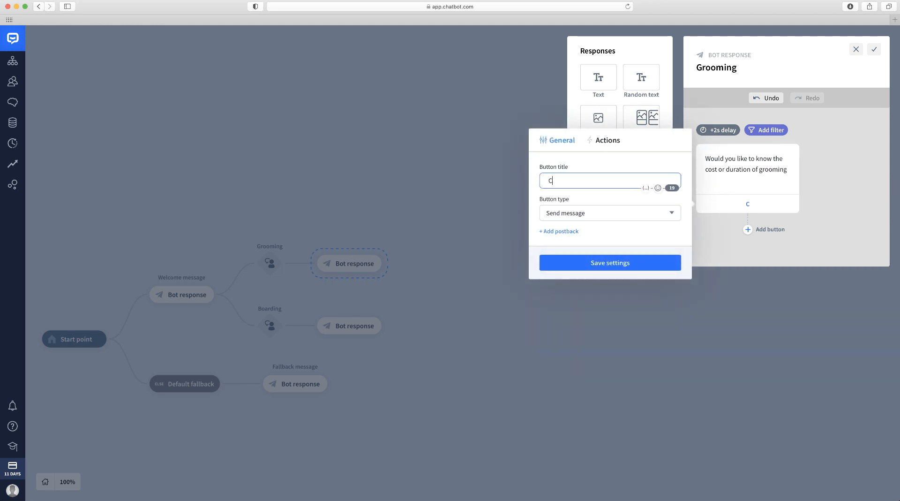
{"action": "type", "text": "ost"}
{"action": "left_click", "coordinate": [623, 216]}
{"action": "left_click", "coordinate": [615, 230]}
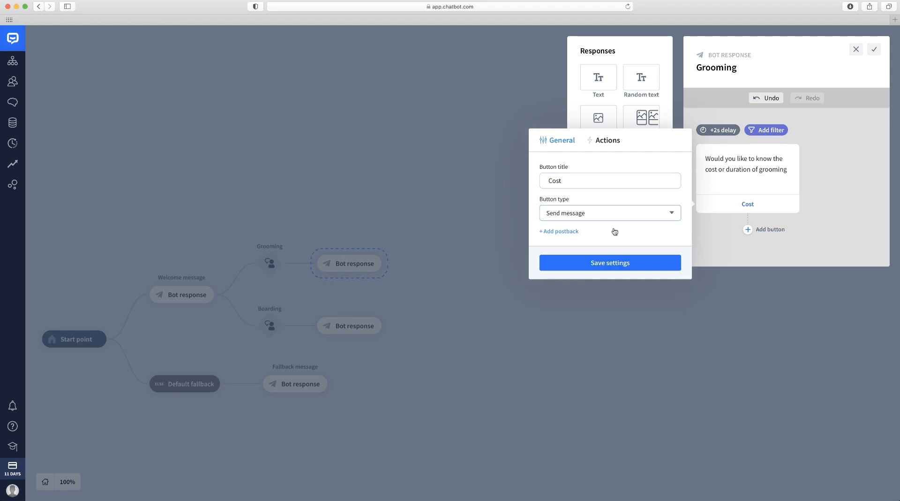
- Add a second button titled "Duration" to the grooming response and save the block
{"action": "left_click", "coordinate": [749, 229]}
{"action": "left_click", "coordinate": [597, 195]}
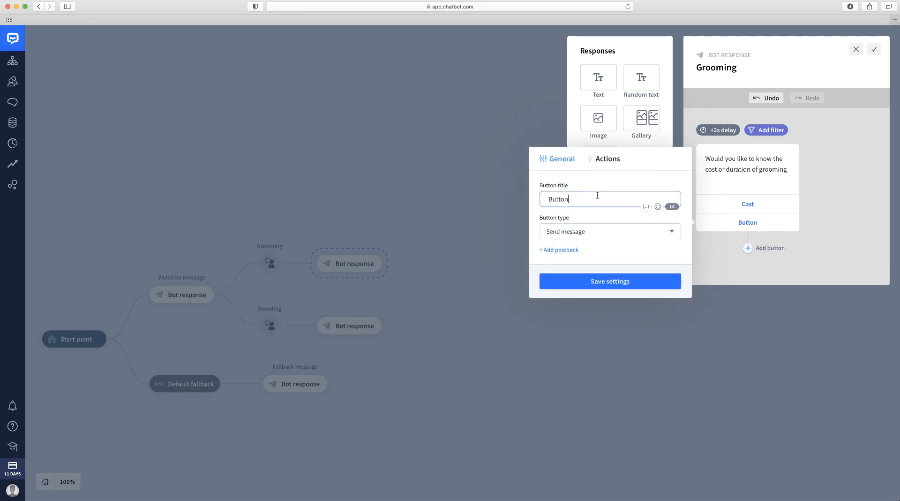
{"action": "key", "text": "BackSpace"}
{"action": "key", "text": "BackSpace"}
{"action": "key", "text": "BackSpace"}
{"action": "key", "text": "BackSpace"}
{"action": "key", "text": "BackSpace"}
{"action": "key", "text": "BackSpace"}
{"action": "type", "text": "Duration"}
{"action": "left_click", "coordinate": [571, 281]}
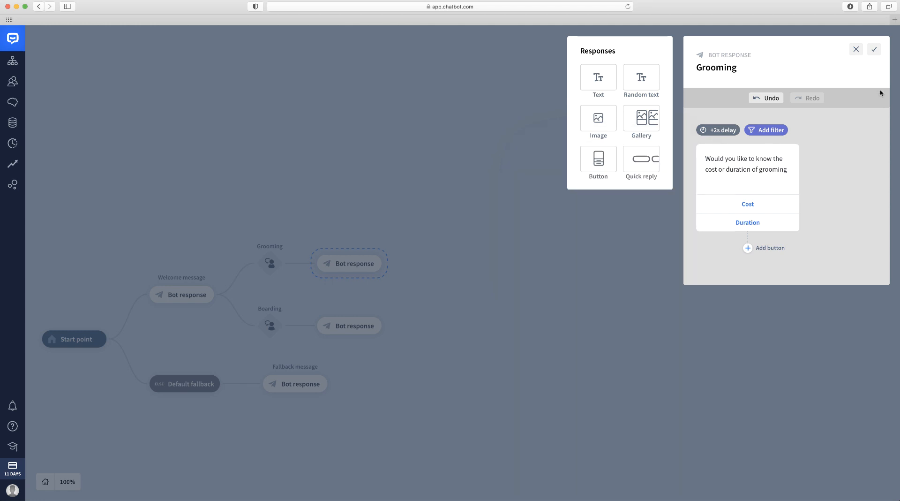
{"action": "left_click", "coordinate": [874, 49]}
- Open the bot response that follows the Boarding user input and title it "Boarding"
{"action": "mouse_move", "coordinate": [382, 334]}
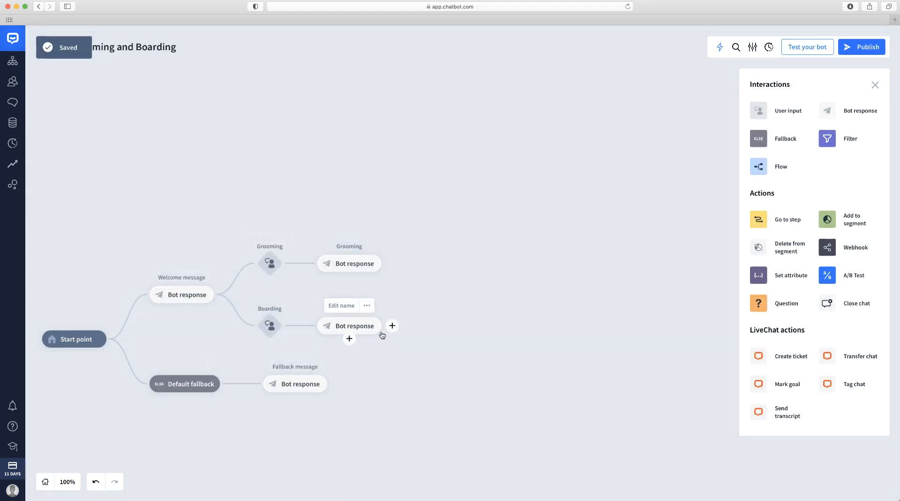
{"action": "left_click", "coordinate": [351, 325]}
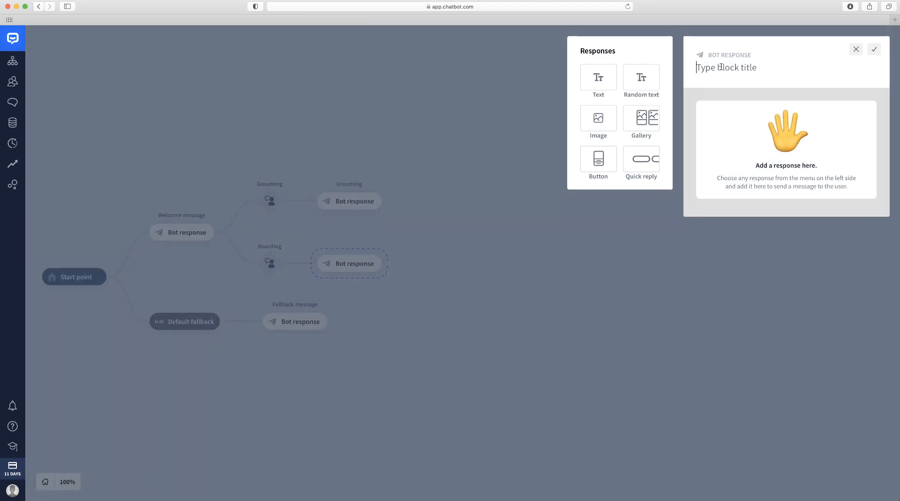
{"action": "type", "text": "Boarding"}
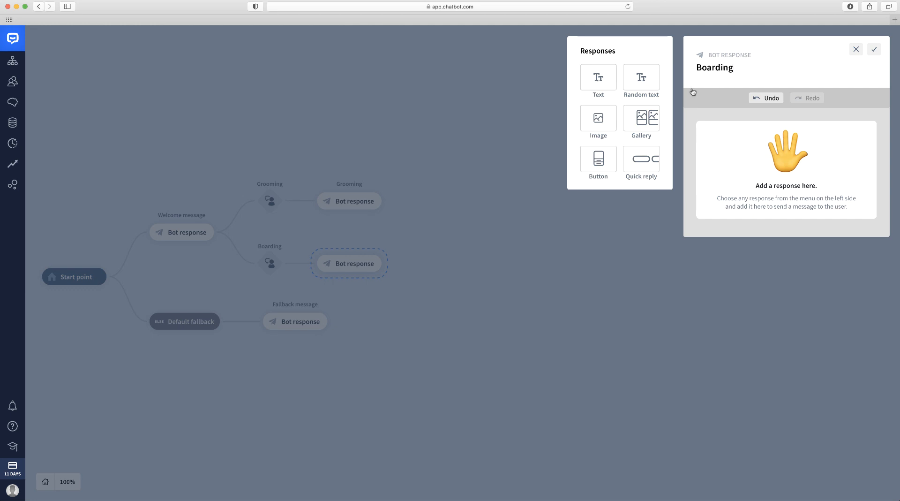
{"action": "left_click", "coordinate": [598, 78]}
{"action": "left_click", "coordinate": [772, 167]}
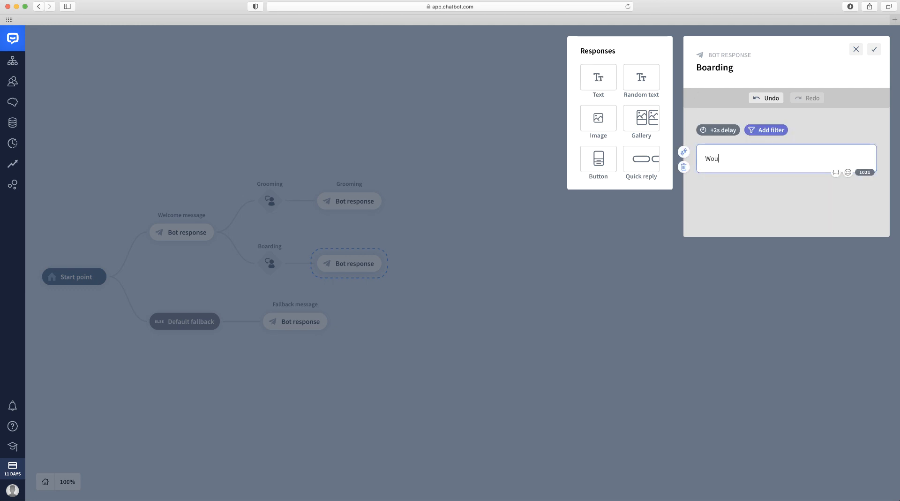
{"action": "type", "text": "Would you like to"}
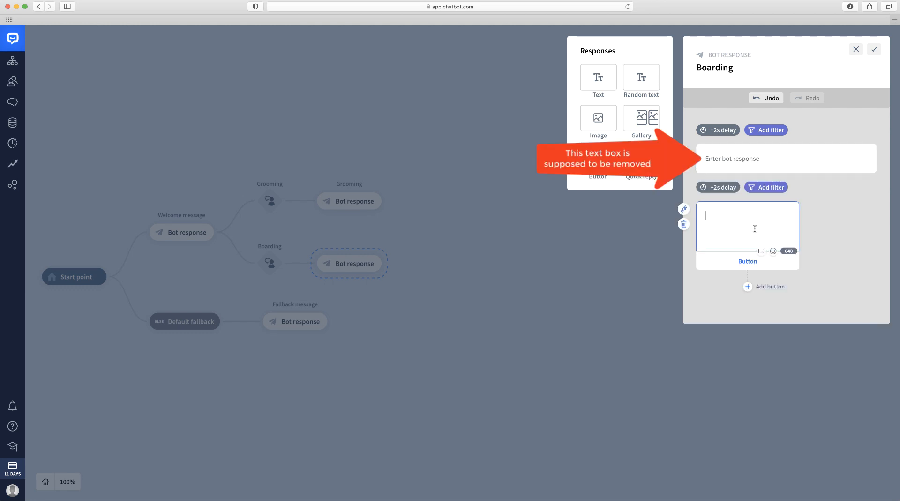
- Add a button response reading "Would you like to know the cost or the duration of boarding" and title its button "Cost"
{"action": "type", "text": "Would you like to know th"}
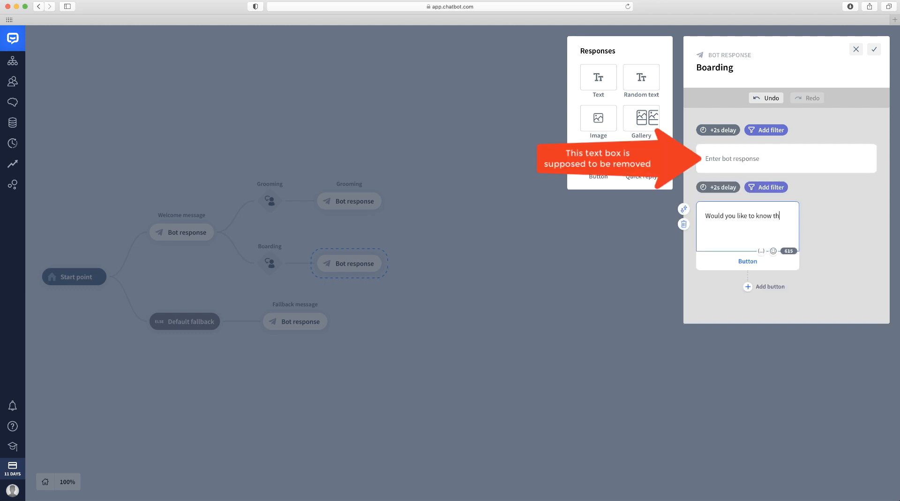
{"action": "type", "text": "e costr r the duration of boarding"}
{"action": "left_click", "coordinate": [748, 261]}
{"action": "left_click", "coordinate": [605, 239]}
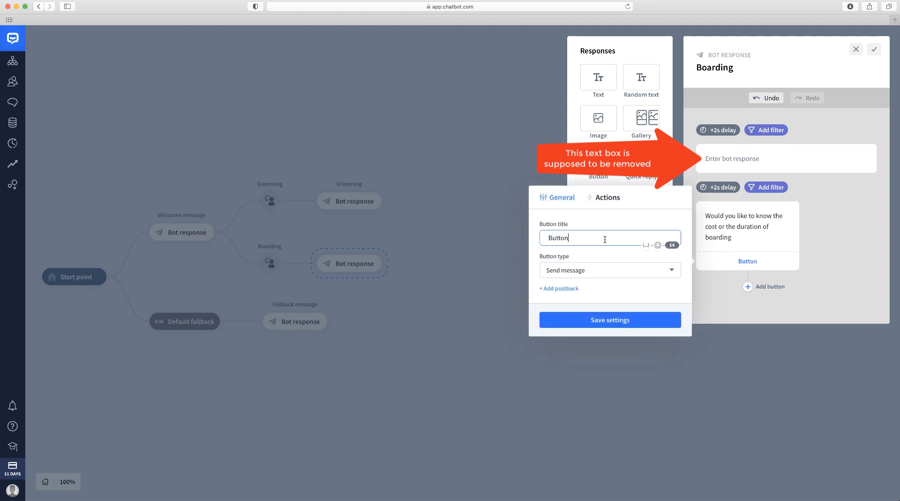
{"action": "key", "text": "BackSpace"}
{"action": "key", "text": "BackSpace"}
{"action": "key", "text": "BackSpace"}
{"action": "key", "text": "BackSpace"}
{"action": "key", "text": "BackSpace"}
{"action": "key", "text": "BackSpace"}
{"action": "type", "text": "Cost"}
- Add a second button titled "Duration" to the boarding response and save the Boarding block
{"action": "left_click", "coordinate": [748, 287]}
{"action": "left_click", "coordinate": [590, 256]}
{"action": "key", "text": "BackSpace"}
{"action": "key", "text": "BackSpace"}
{"action": "key", "text": "BackSpace"}
{"action": "key", "text": "BackSpace"}
{"action": "key", "text": "BackSpace"}
{"action": "key", "text": "BackSpace"}
{"action": "type", "text": "Duratioin"}
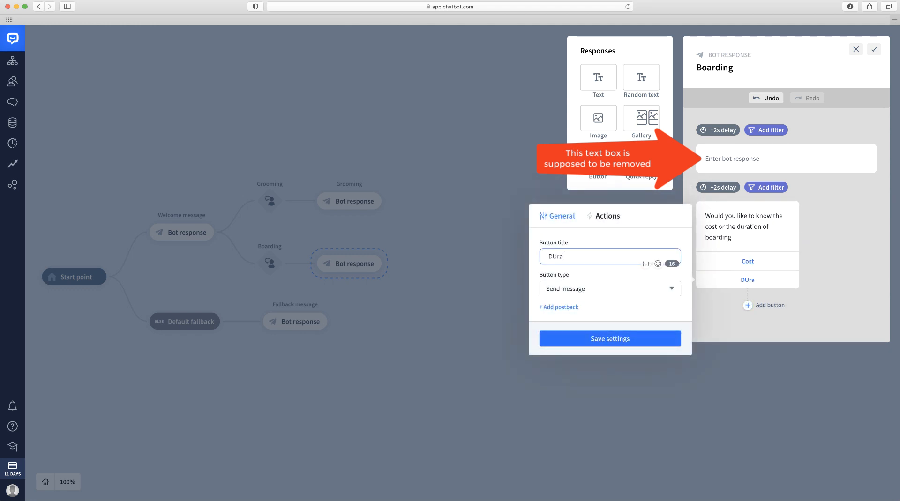
{"action": "left_click", "coordinate": [595, 332]}
{"action": "left_click", "coordinate": [747, 280]}
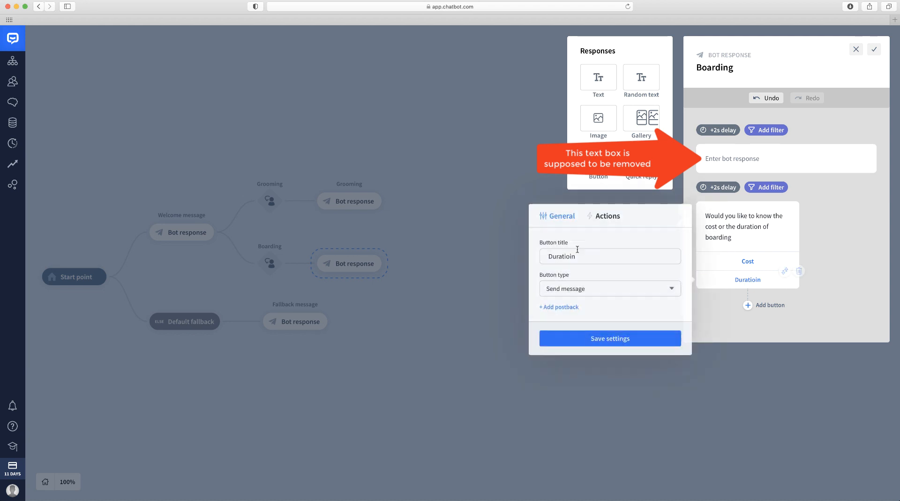
{"action": "double_click", "coordinate": [574, 256]}
{"action": "key", "text": "BackSpace"}
{"action": "type", "text": "Duration"}
{"action": "left_click", "coordinate": [554, 334]}
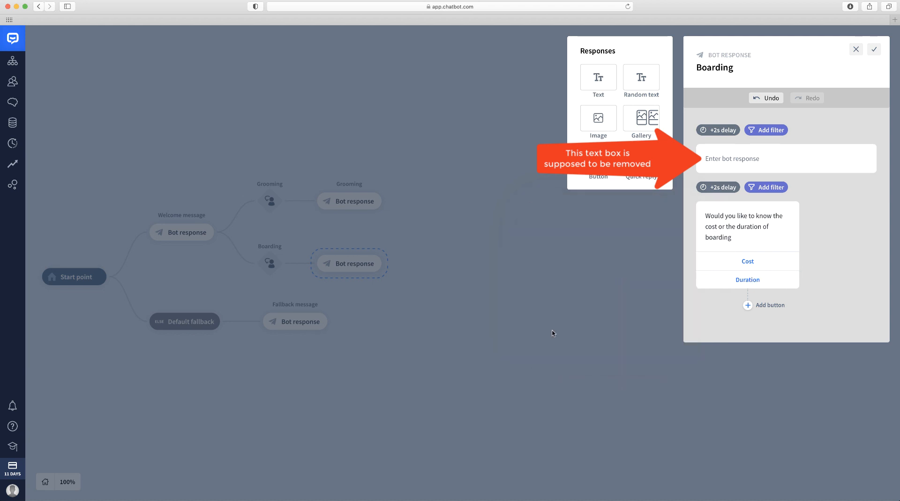
{"action": "left_click", "coordinate": [874, 49]}
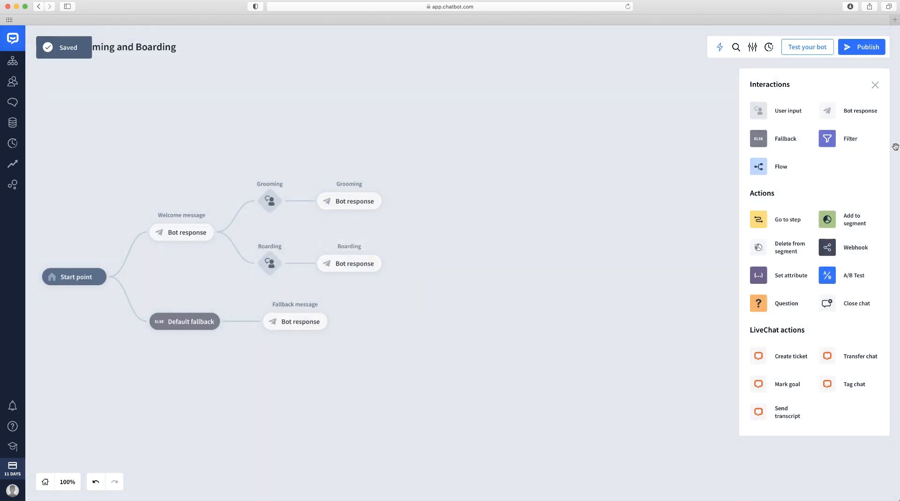
- Attach two user input blocks to each of the Grooming and Boarding bot responses
{"action": "left_click_drag", "start_coordinate": [758, 111], "coordinate": [397, 200]}
{"action": "left_click_drag", "start_coordinate": [764, 122], "coordinate": [383, 261]}
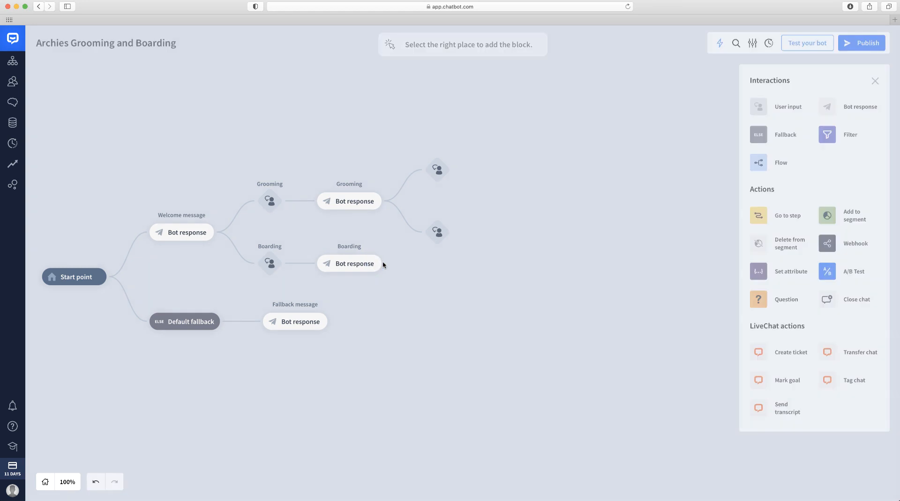
{"action": "left_click_drag", "start_coordinate": [765, 110], "coordinate": [395, 274]}
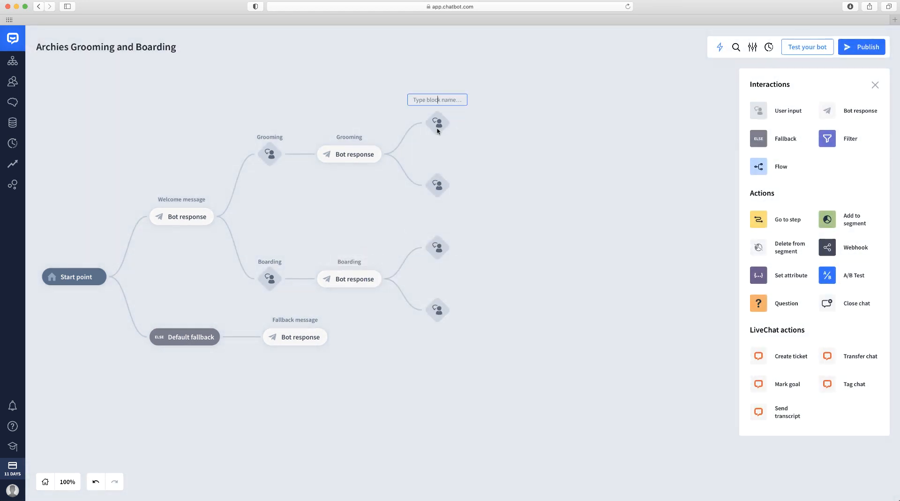
- Name the upper user input after the Grooming response "Cost", give it the keyword and user message "Cost", and save it
{"action": "left_click", "coordinate": [437, 122]}
{"action": "left_click", "coordinate": [750, 68]}
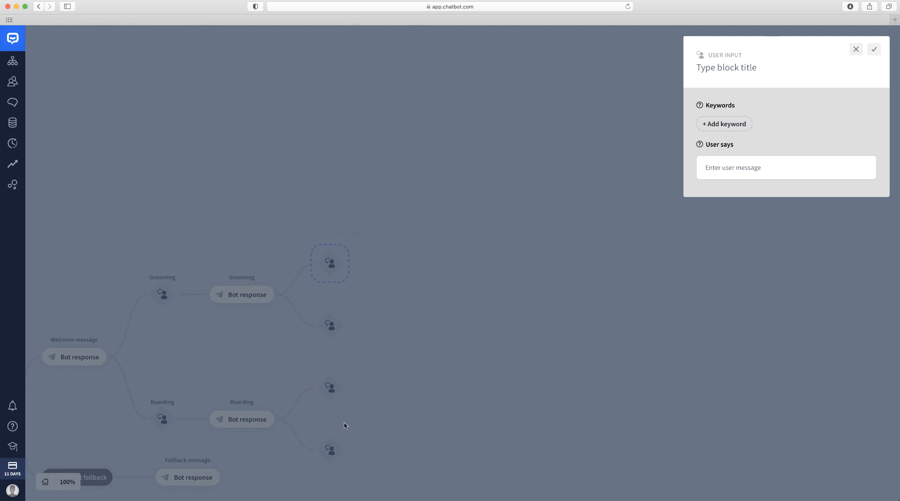
{"action": "type", "text": "Cost"}
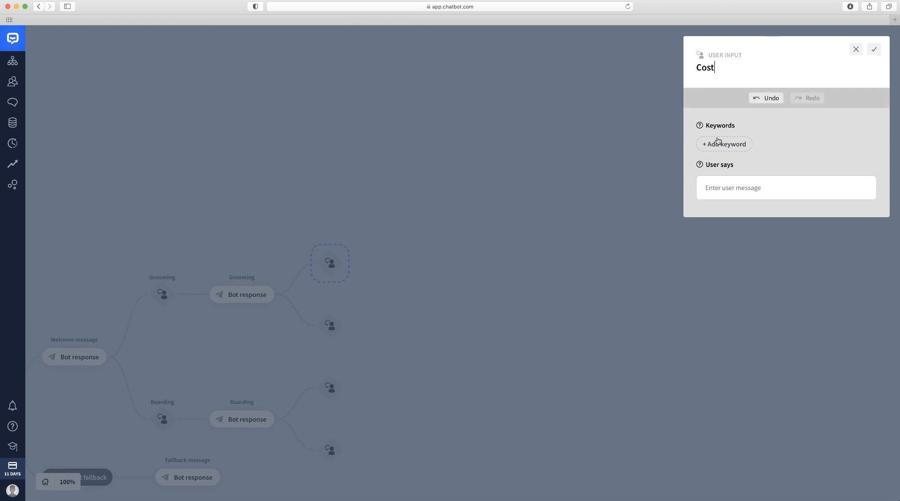
{"action": "left_click", "coordinate": [718, 141]}
{"action": "type", "text": "Cost"}
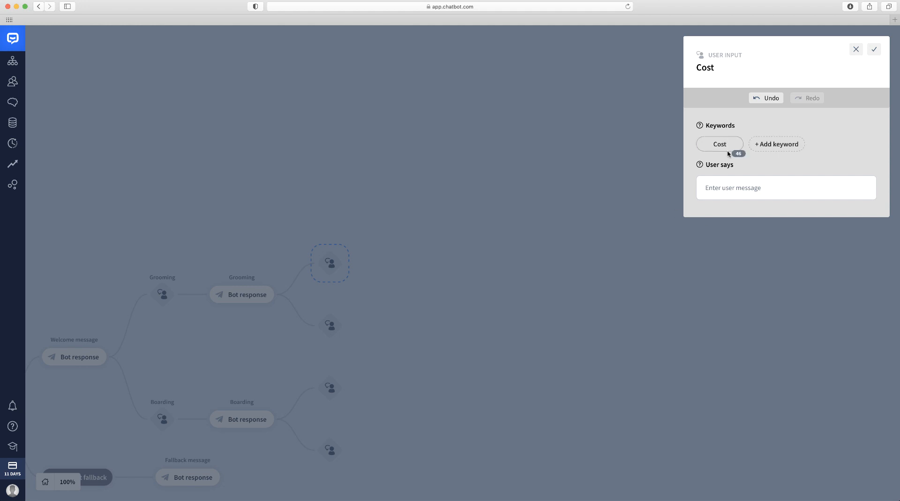
{"action": "left_click", "coordinate": [730, 185]}
{"action": "type", "text": "Cost"}
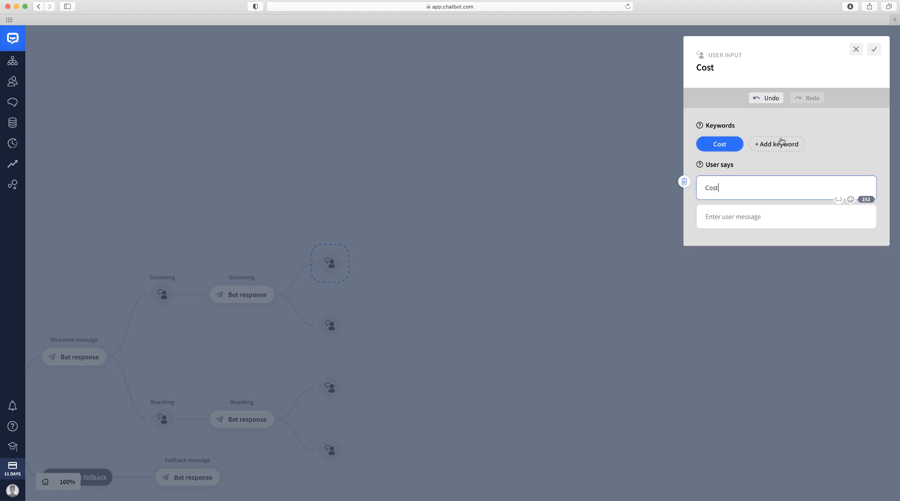
{"action": "left_click", "coordinate": [880, 57]}
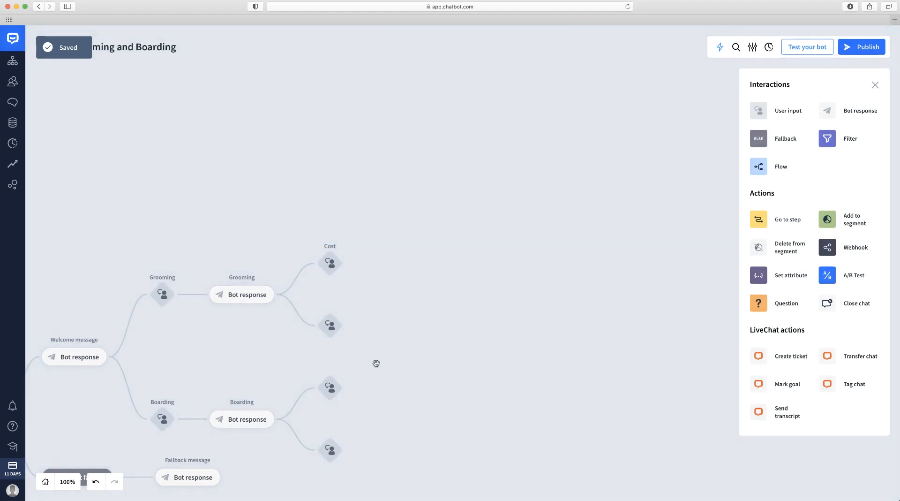
- Name the lower user input after the Grooming response "Duration", give it the keyword "Duration" and a matching user message, and save it
{"action": "left_click", "coordinate": [323, 323]}
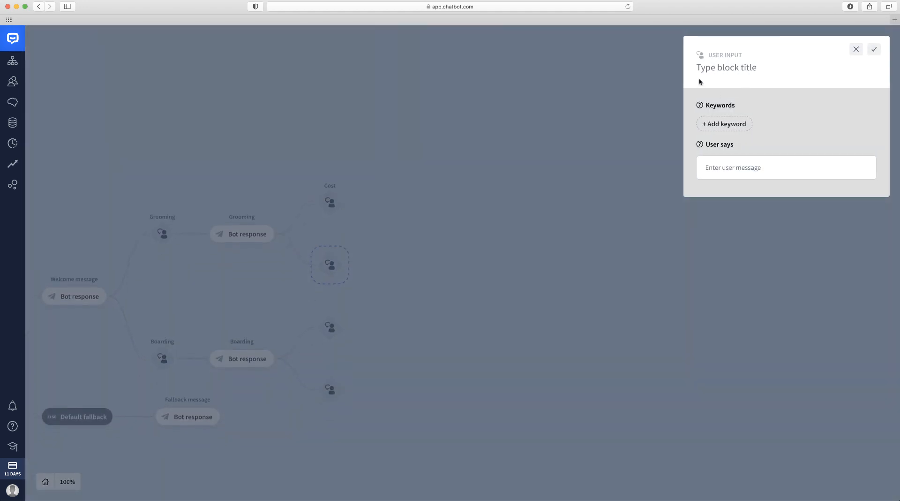
{"action": "type", "text": "Duration"}
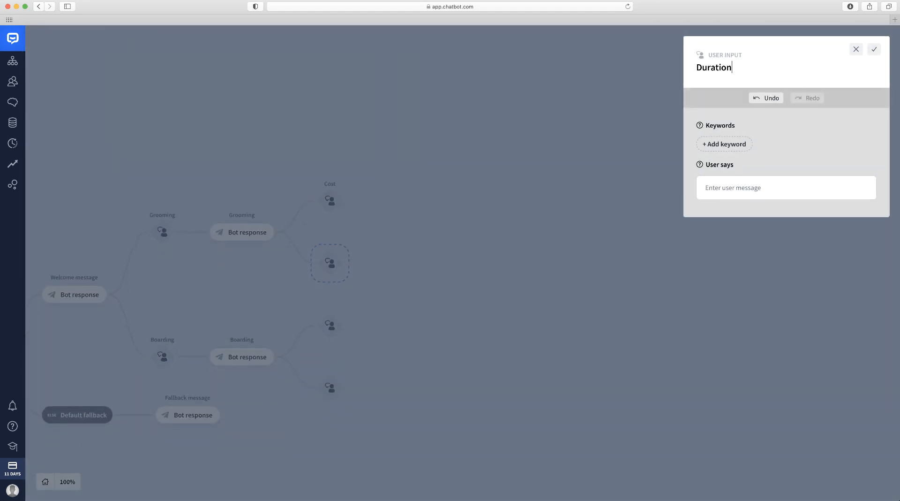
{"action": "left_click", "coordinate": [731, 144]}
{"action": "type", "text": "Duration"}
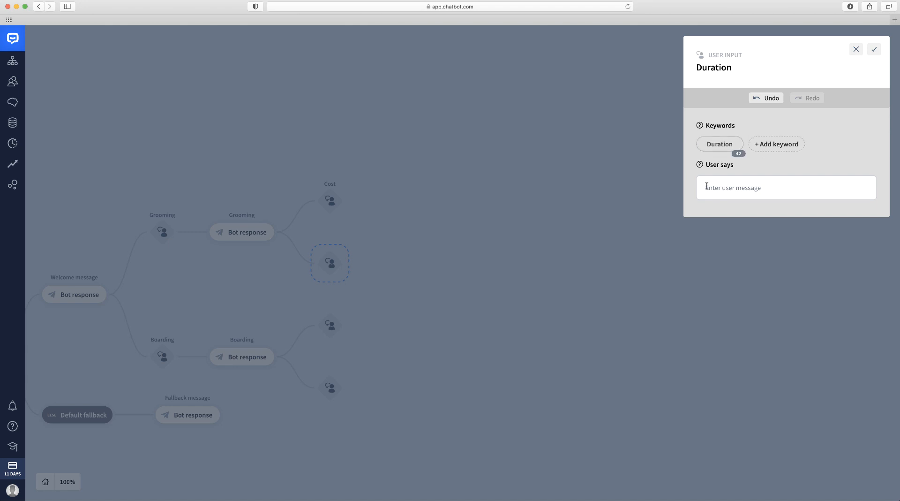
{"action": "left_click", "coordinate": [707, 186]}
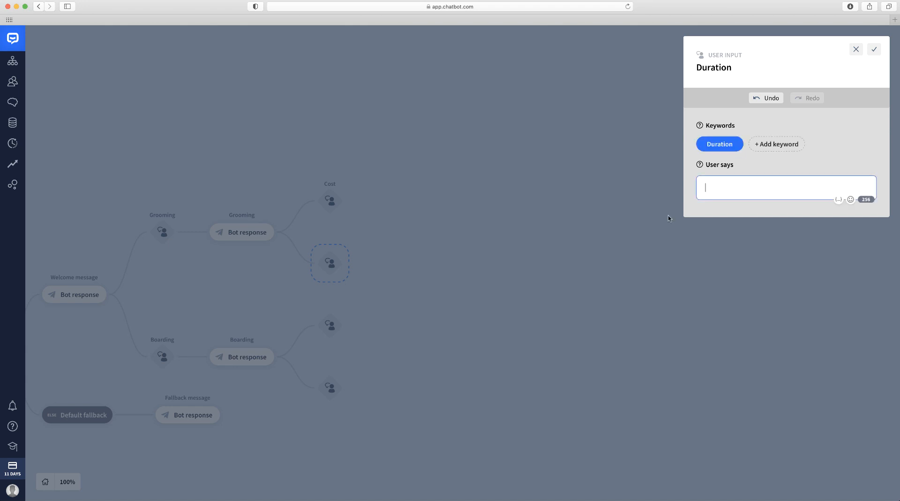
{"action": "type", "text": "Duiration"}
{"action": "left_click", "coordinate": [874, 49]}
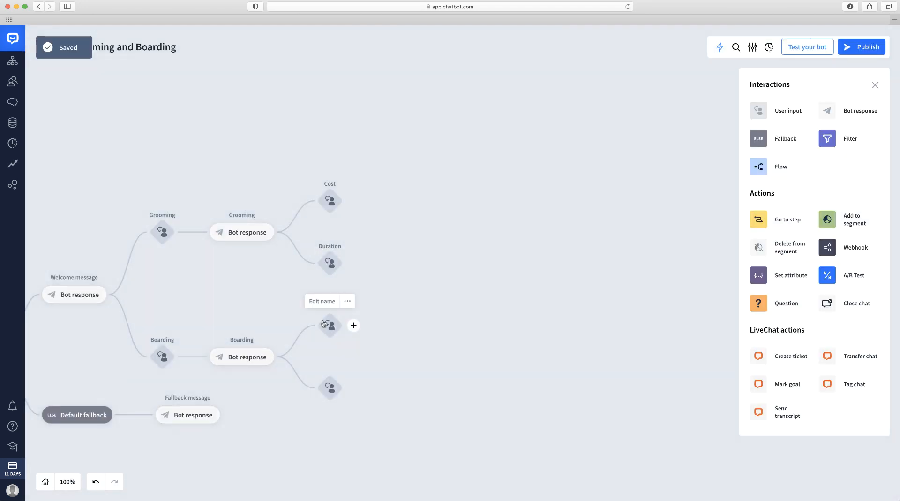
- Name the upper user input after the Boarding response "Cost", give it a matching keyword and user message, and save it
{"action": "left_click", "coordinate": [323, 324]}
{"action": "type", "text": "Cost"}
{"action": "left_click", "coordinate": [725, 144]}
{"action": "type", "text": "Cpst"}
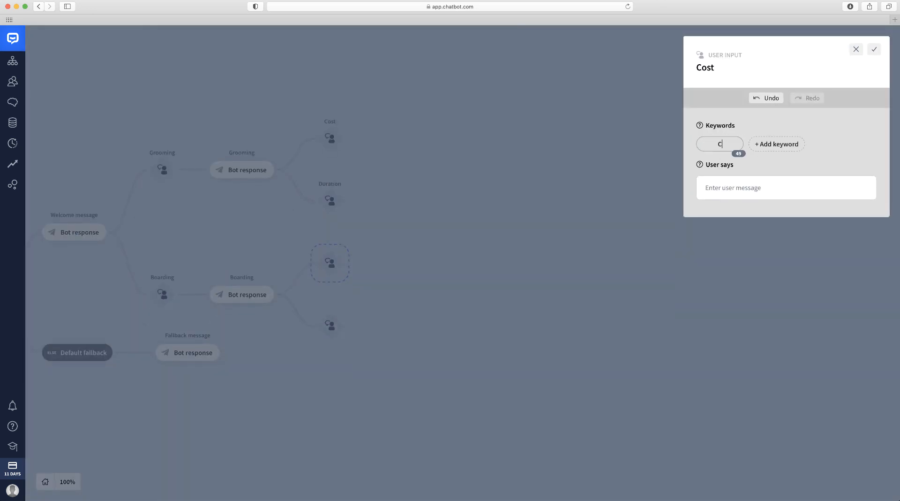
{"action": "key", "text": "Tab"}
{"action": "type", "text": "Co"}
{"action": "left_click", "coordinate": [874, 50]}
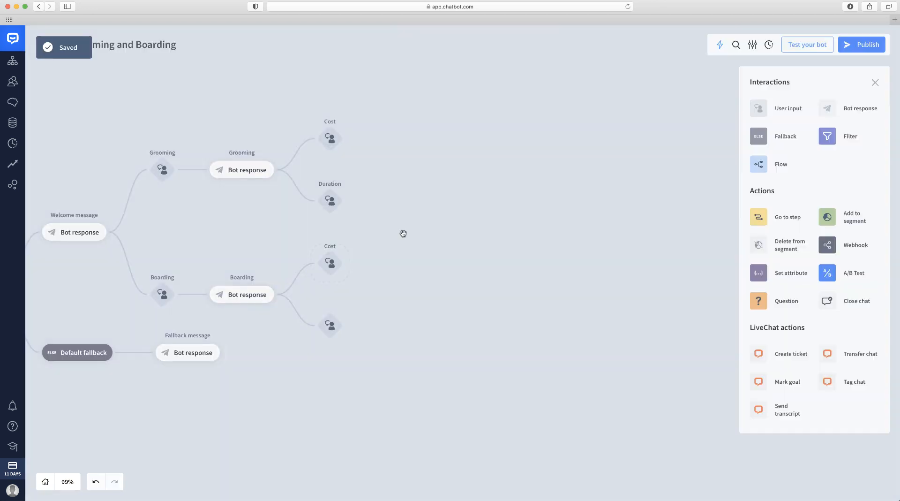
- Name the lower user input after the Boarding response "Duration", give it the keyword and user message "Duration", and save it
{"action": "left_click", "coordinate": [330, 323]}
{"action": "type", "text": "Du"}
{"action": "left_click", "coordinate": [725, 144]}
{"action": "type", "text": "Duration"}
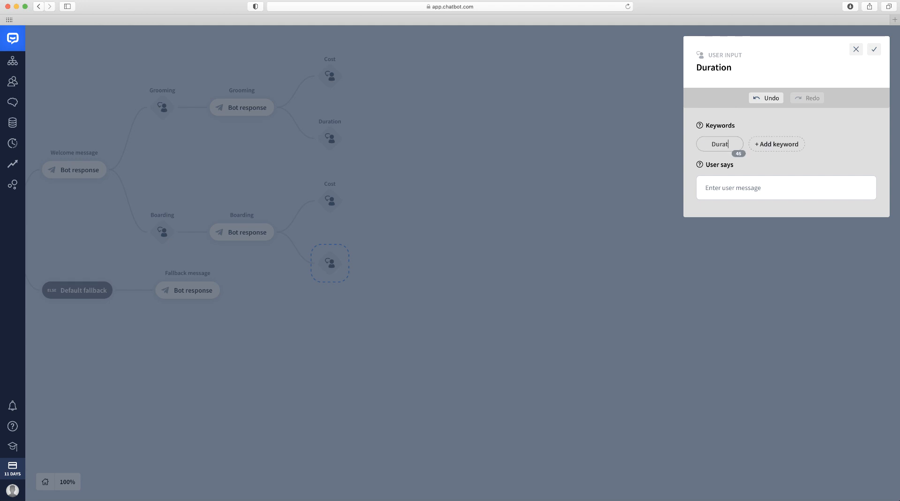
{"action": "key", "text": "Tab"}
{"action": "type", "text": "Duration"}
{"action": "left_click", "coordinate": [874, 49]}
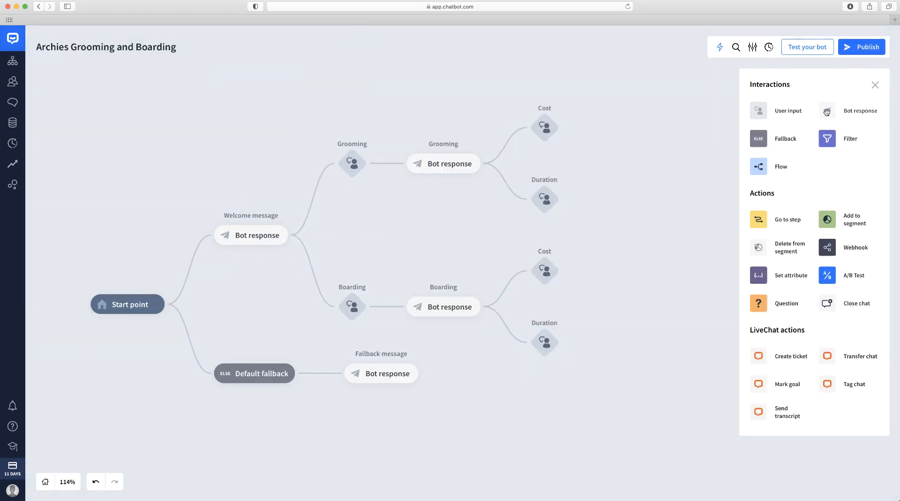
- Attach a bot response block to each of the four Cost and Duration user inputs
{"action": "left_click_drag", "start_coordinate": [827, 109], "coordinate": [575, 115]}
{"action": "left_click_drag", "start_coordinate": [827, 111], "coordinate": [575, 200]}
{"action": "left_click_drag", "start_coordinate": [828, 111], "coordinate": [577, 272]}
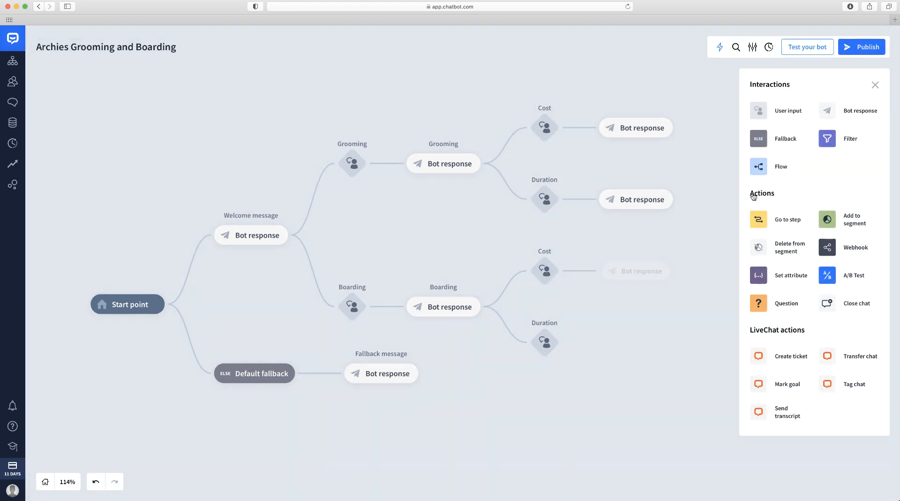
{"action": "left_click_drag", "start_coordinate": [827, 110], "coordinate": [573, 340]}
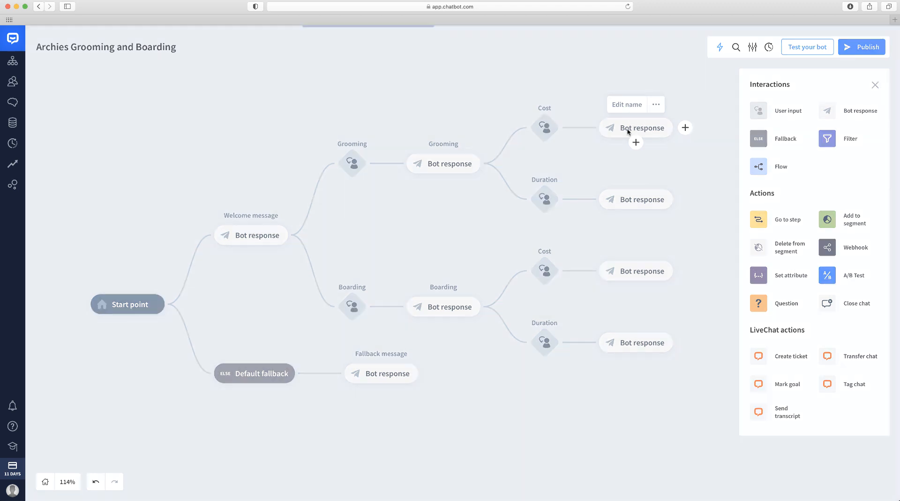
- Name the bot response after the Grooming Cost input "Grooming Cost Answer" and add the text "The cost of grooming is $20"
{"action": "left_click", "coordinate": [629, 127]}
{"action": "type", "text": "Grooming Cost Answer"}
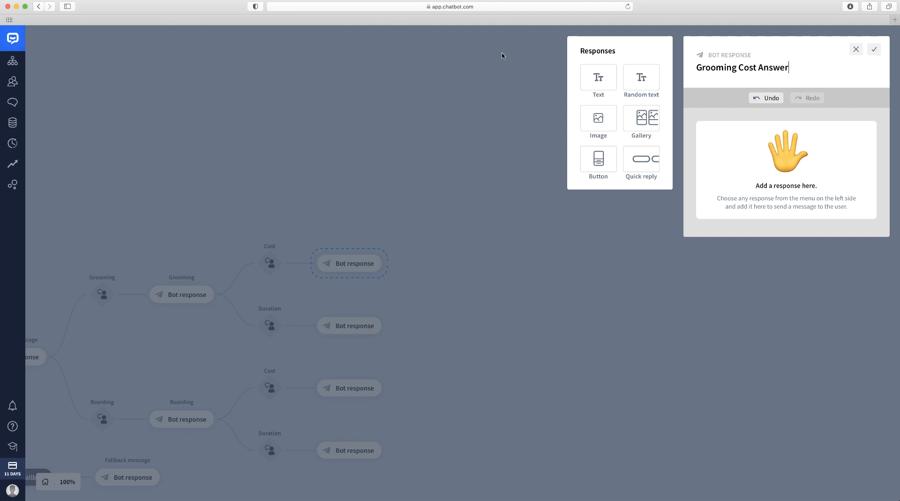
{"action": "left_click", "coordinate": [610, 68]}
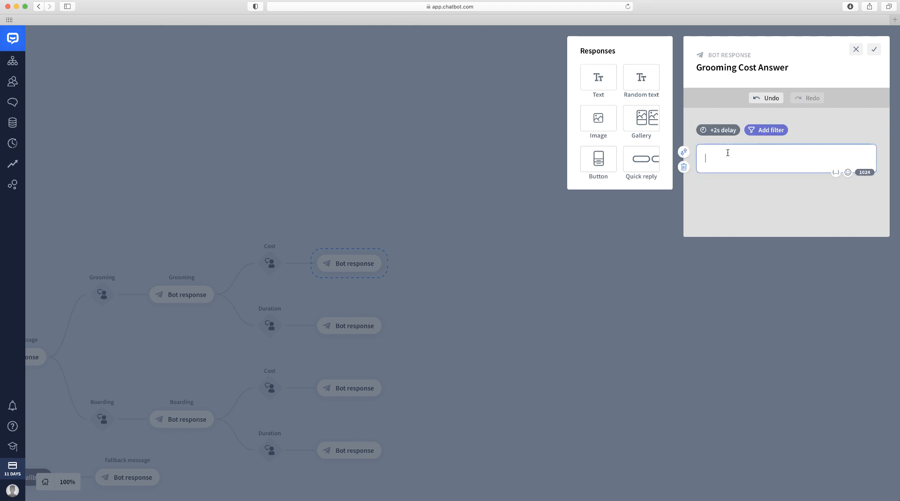
{"action": "type", "text": "your"}
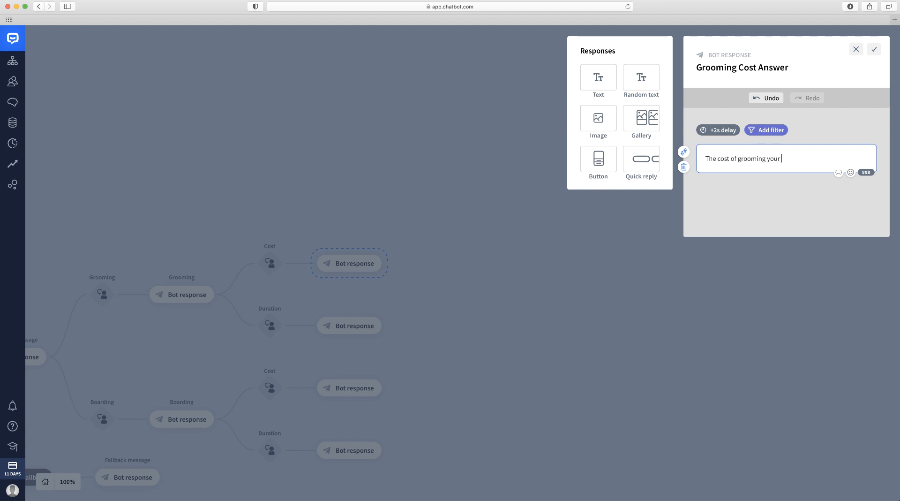
{"action": "key", "text": "BackSpace"}
{"action": "key", "text": "BackSpace"}
{"action": "key", "text": "BackSpace"}
{"action": "key", "text": "BackSpace"}
{"action": "type", "text": "is $4"}
{"action": "key", "text": "BackSpace"}
{"action": "key", "text": "BackSpace"}
{"action": "type", "text": "$20"}
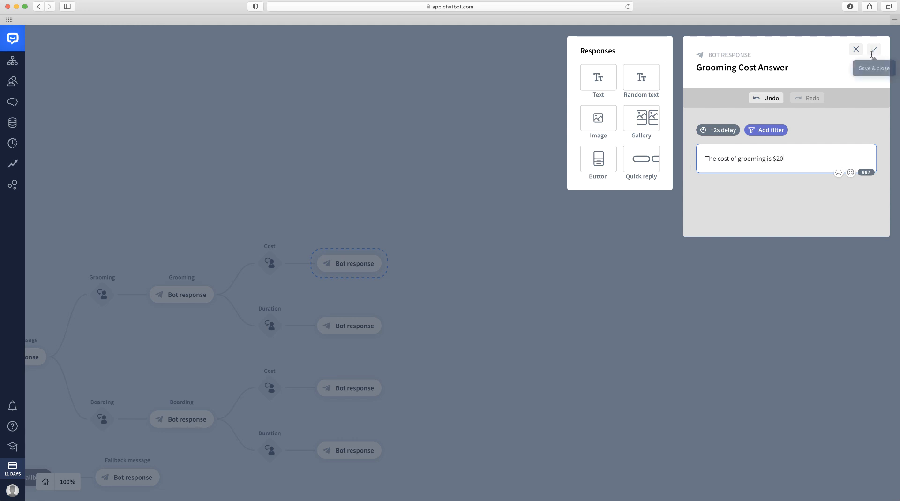
- Add a button response to Grooming Cost Answer with the message "Do you have anymore questions"
{"action": "left_click", "coordinate": [597, 152]}
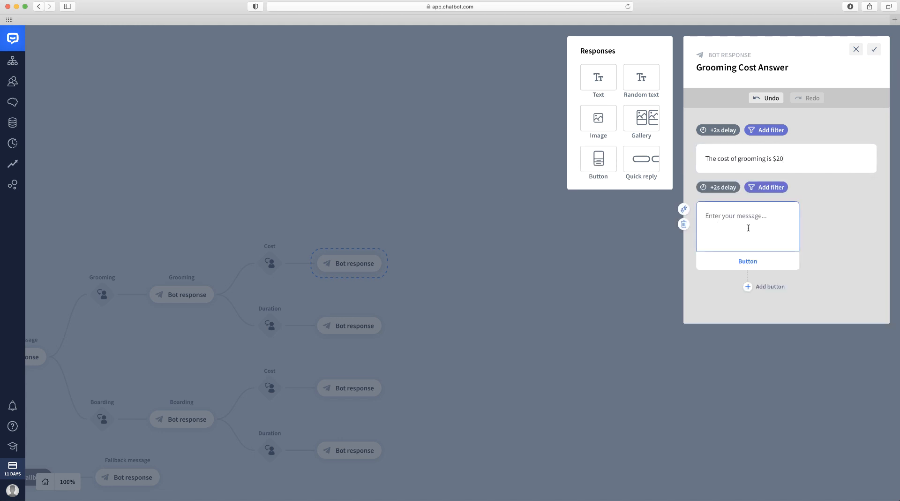
{"action": "type", "text": "Do you have anymore q"}
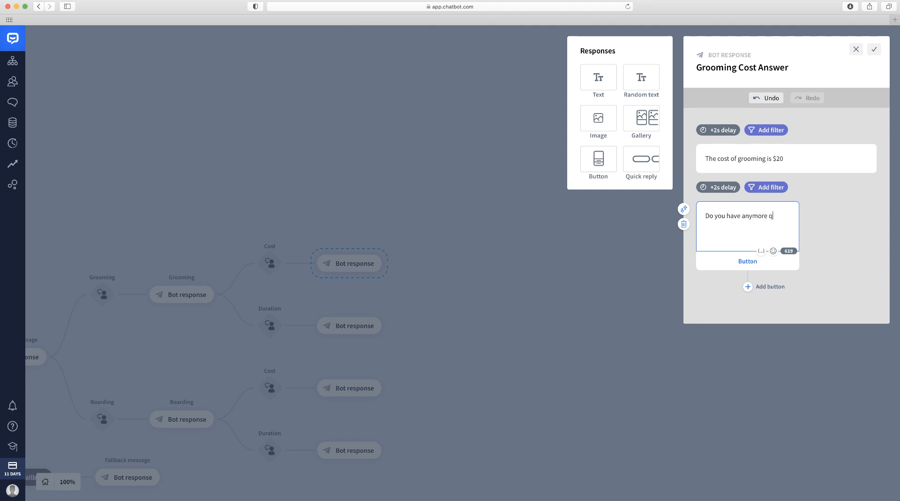
{"action": "type", "text": "uestions"}
- Title the Grooming Cost Answer's button "Yes", make it a Go to block button targeting Welcome message, and save its settings
{"action": "left_click", "coordinate": [748, 261]}
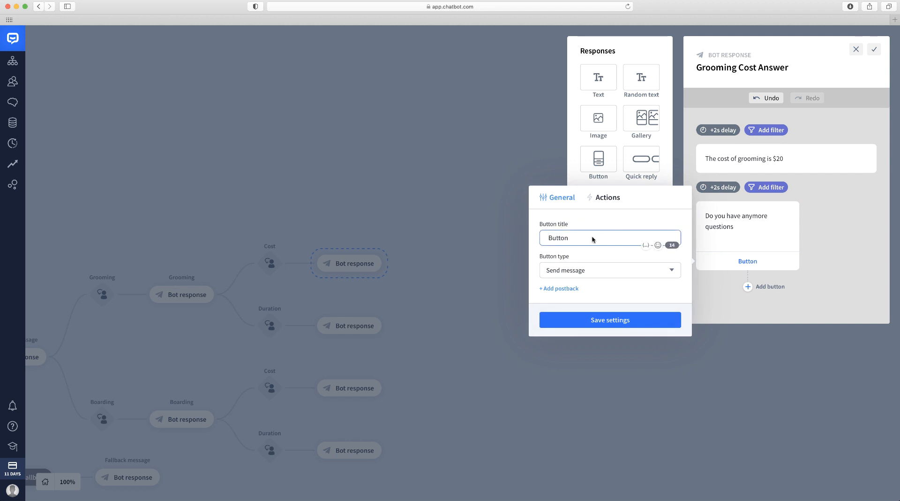
{"action": "left_click", "coordinate": [582, 251]}
{"action": "left_click", "coordinate": [583, 237]}
{"action": "key", "text": "super+a"}
{"action": "key", "text": "BackSpace"}
{"action": "type", "text": "Yes"}
{"action": "left_click", "coordinate": [593, 270]}
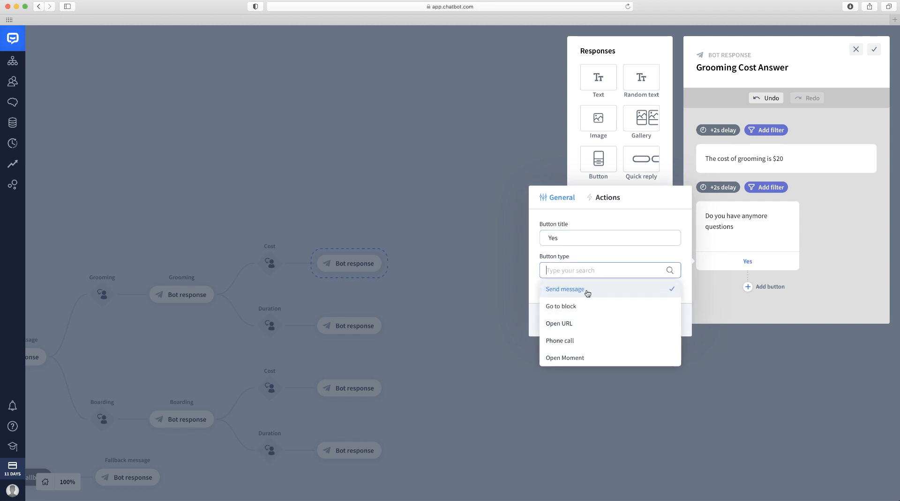
{"action": "left_click", "coordinate": [652, 304]}
{"action": "left_click", "coordinate": [618, 286]}
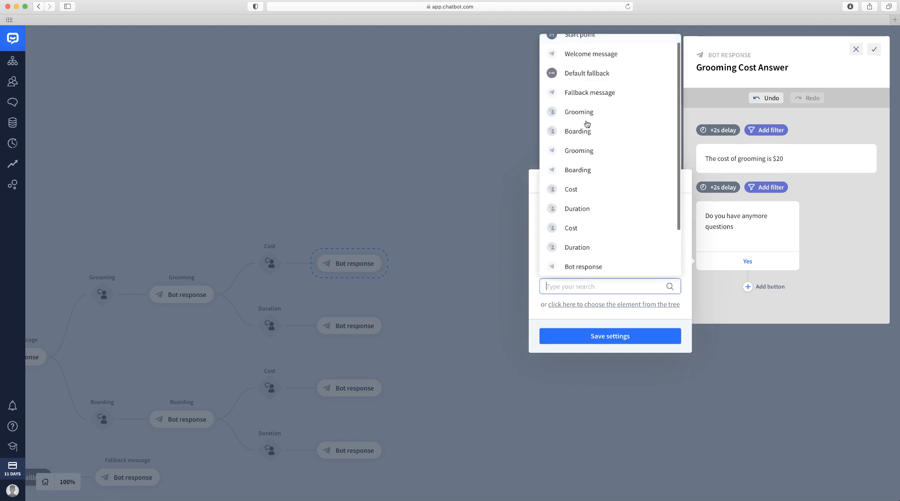
{"action": "left_click", "coordinate": [569, 55]}
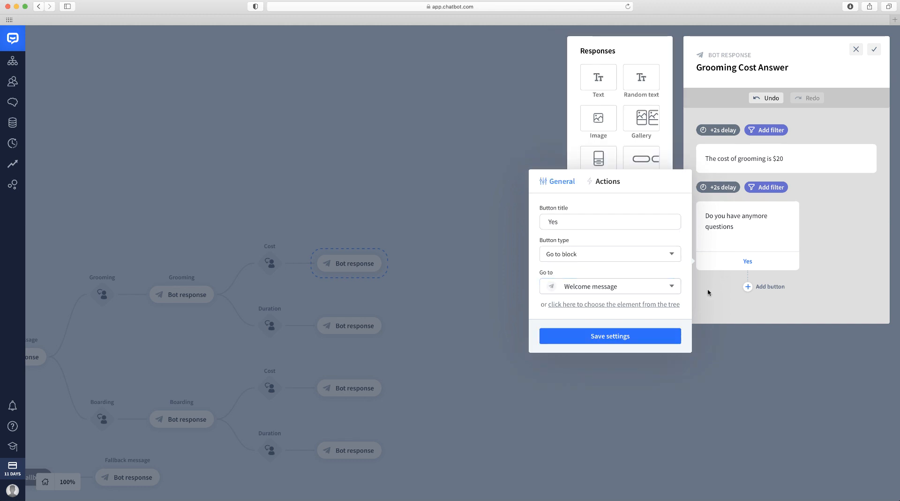
{"action": "left_click", "coordinate": [623, 336]}
- Add a second button titled "No" with type Go to block and no target chosen, and save the Grooming Cost Answer response
{"action": "left_click", "coordinate": [748, 287]}
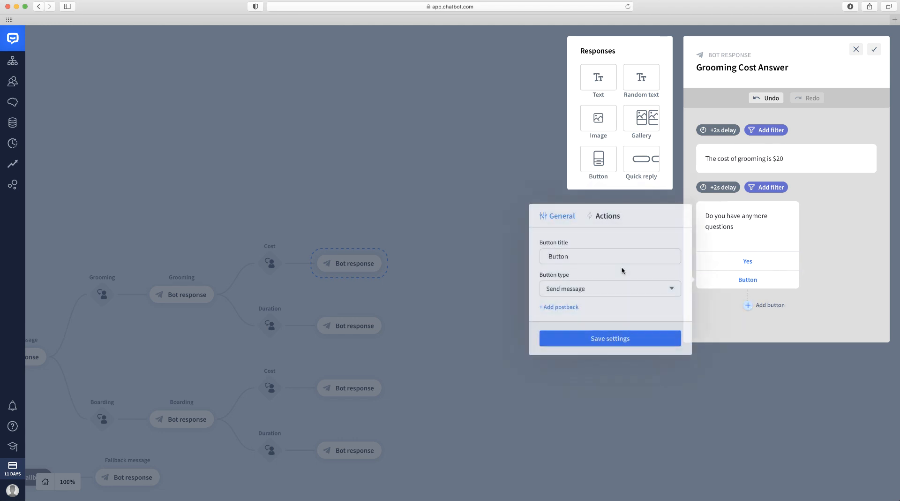
{"action": "double_click", "coordinate": [624, 256]}
{"action": "key", "text": "BackSpace"}
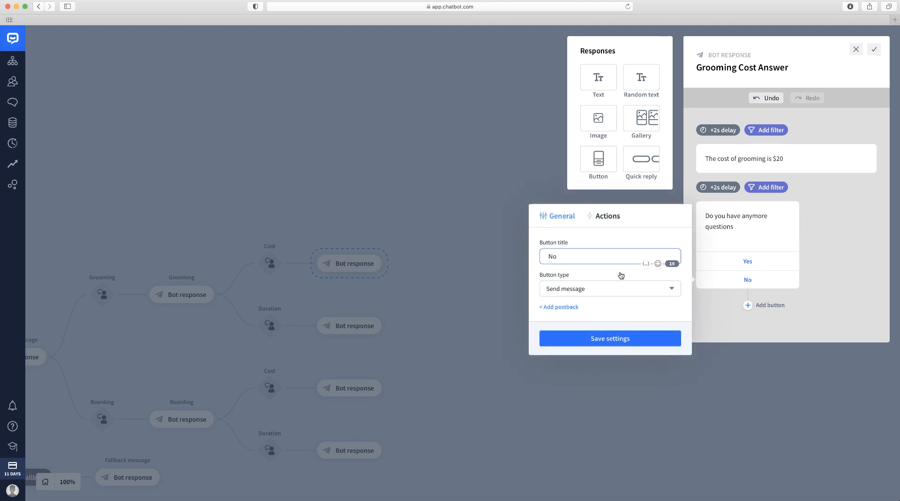
{"action": "left_click", "coordinate": [622, 288]}
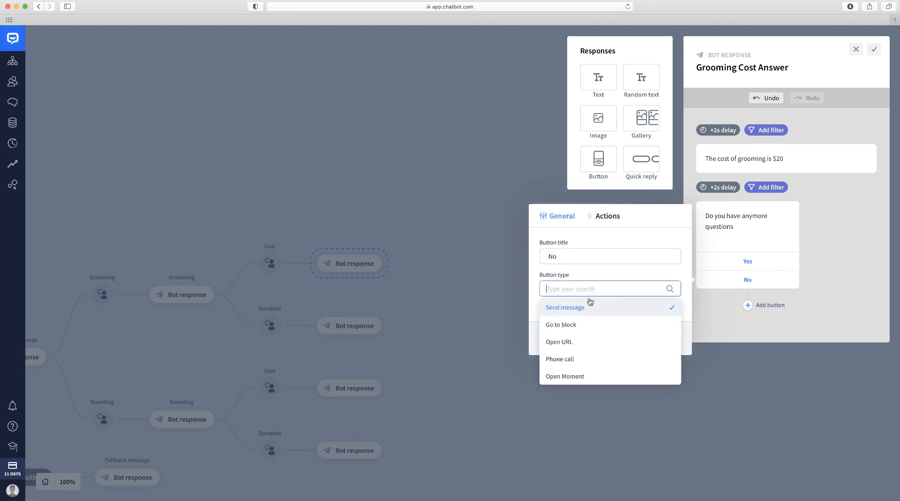
{"action": "left_click", "coordinate": [592, 325]}
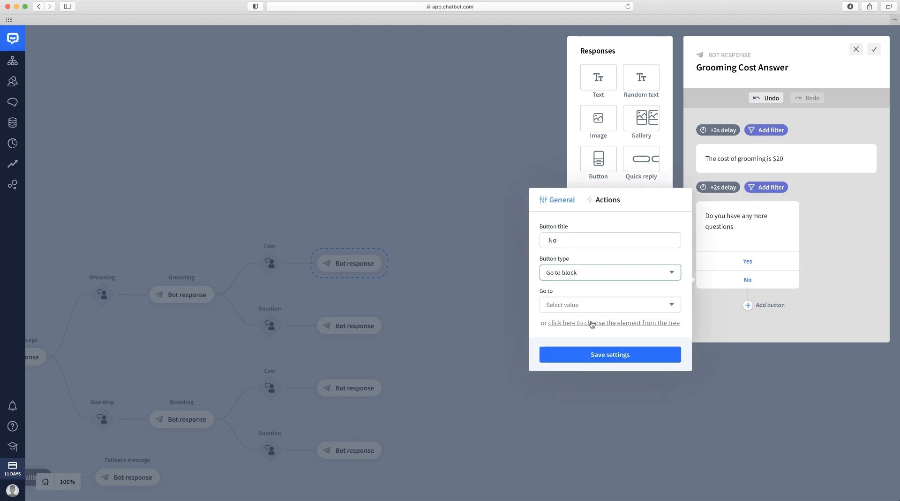
{"action": "left_click", "coordinate": [640, 350]}
{"action": "left_click", "coordinate": [874, 49]}
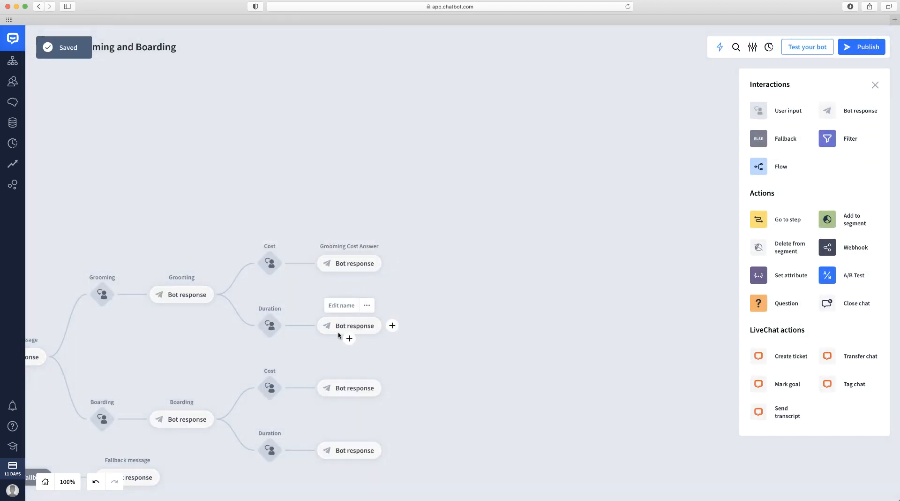
- Name the bot response after the Grooming Duration input "Grooming Duration Answer", add the text "The Duration of grooming is 1 hour 30 minutes", and save it
{"action": "left_click", "coordinate": [339, 334]}
{"action": "left_click", "coordinate": [746, 66]}
{"action": "type", "text": "Grooming Duration Answer"}
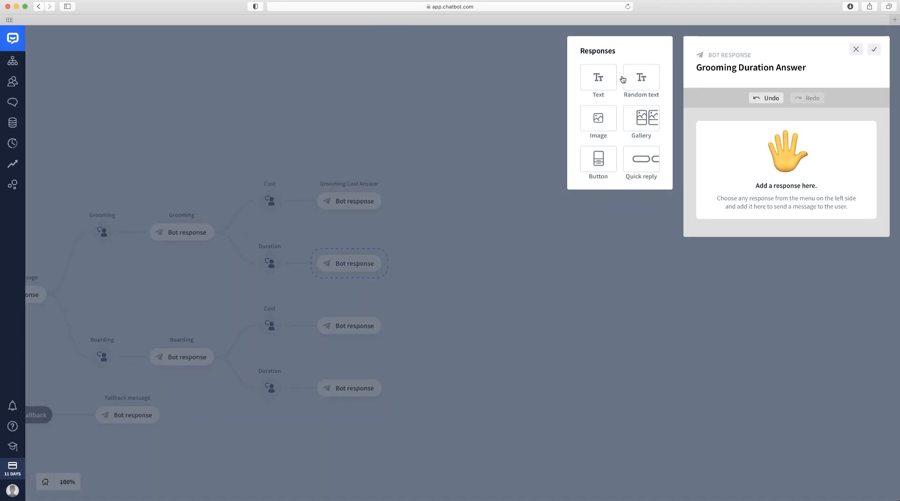
{"action": "left_click_drag", "start_coordinate": [623, 79], "coordinate": [747, 177]}
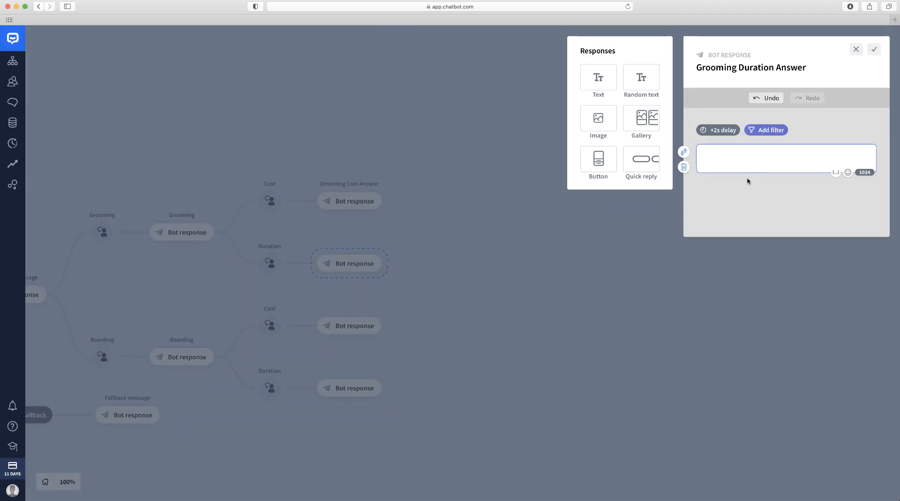
{"action": "type", "text": "The Duration of grooming is 1 hour 30 min"}
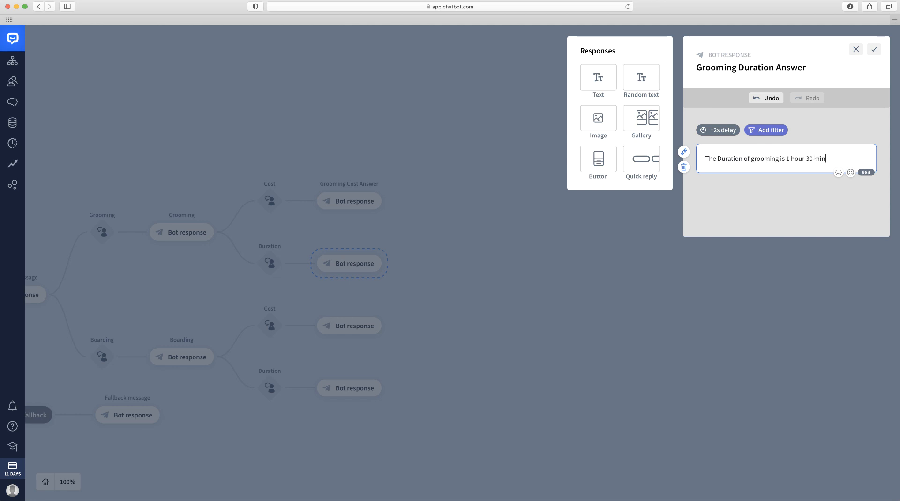
{"action": "type", "text": "utes."}
{"action": "left_click", "coordinate": [874, 49]}
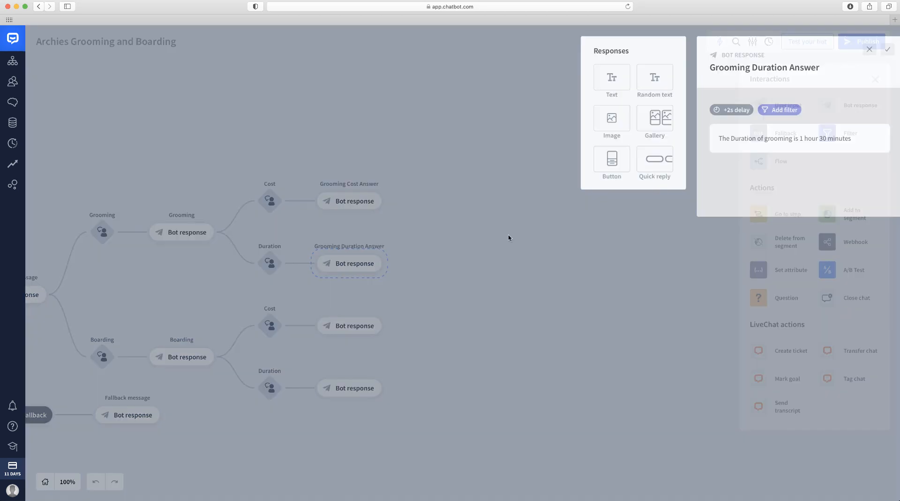
- Add a button response to Grooming Duration Answer with the message "Do you have anymore questions"
{"action": "left_click_drag", "start_coordinate": [599, 159], "coordinate": [750, 220]}
{"action": "left_click", "coordinate": [754, 215]}
{"action": "type", "text": "Do yo"}
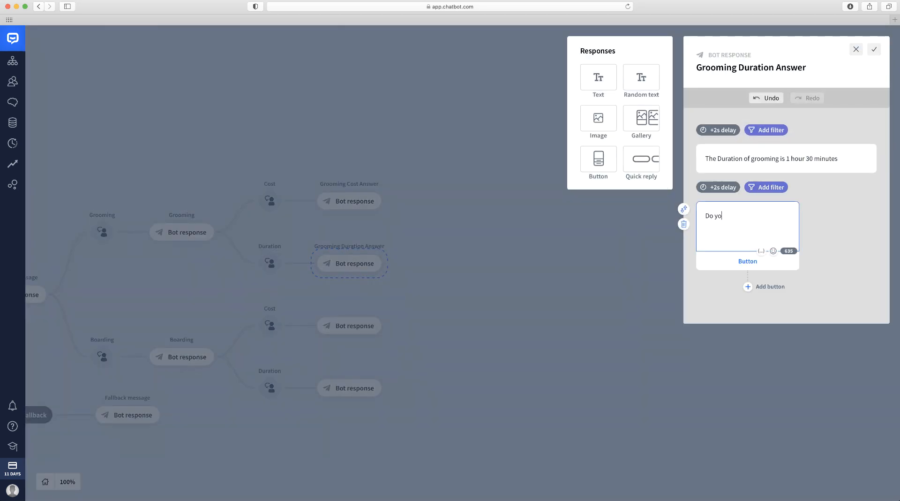
{"action": "type", "text": "u have anymore questions"}
- Title the Grooming Duration Answer's button "Yes", set it to Go to block with Welcome message as target, and save its settings
{"action": "left_click", "coordinate": [748, 261]}
{"action": "type", "text": "Yes"}
{"action": "left_click", "coordinate": [590, 275]}
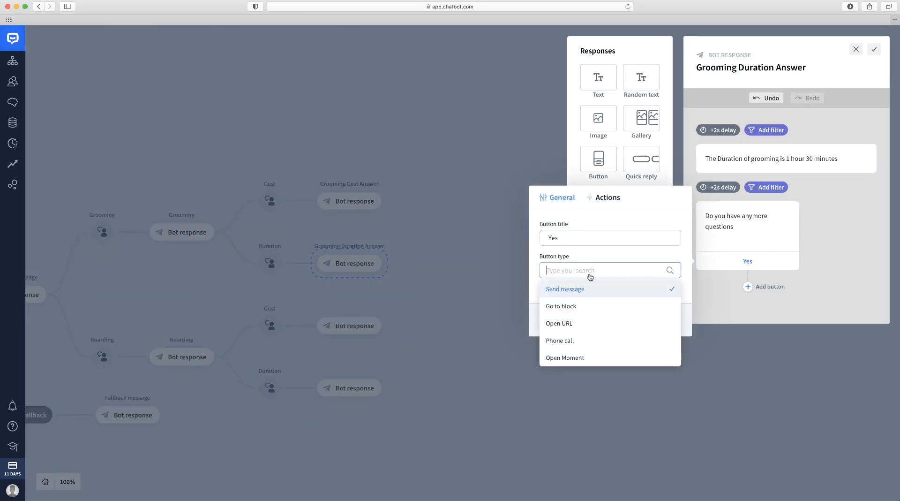
{"action": "left_click", "coordinate": [583, 306]}
{"action": "left_click", "coordinate": [589, 286]}
{"action": "left_click", "coordinate": [607, 70]}
{"action": "left_click", "coordinate": [618, 341]}
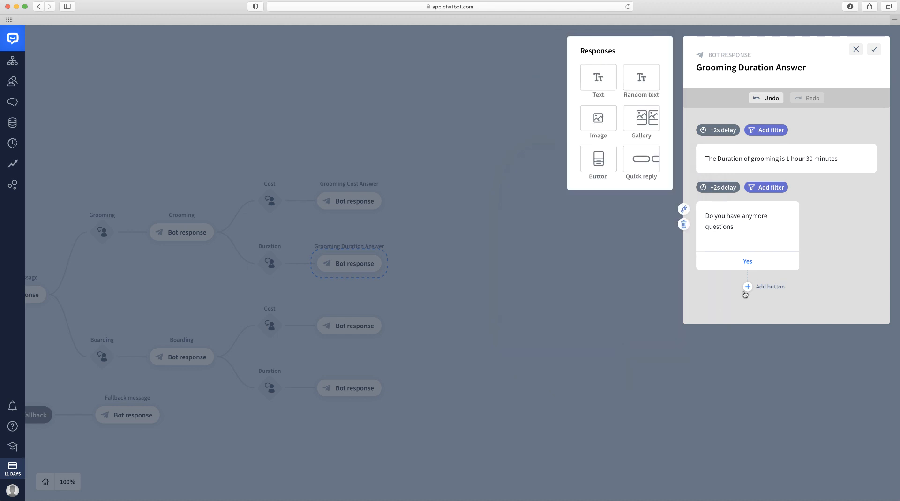
- Add a Go to block button titled "No" without a target to Grooming Duration Answer, and save the response
{"action": "left_click", "coordinate": [762, 286]}
{"action": "type", "text": "No"}
{"action": "left_click", "coordinate": [610, 291]}
{"action": "left_click", "coordinate": [619, 321]}
{"action": "left_click", "coordinate": [619, 304]}
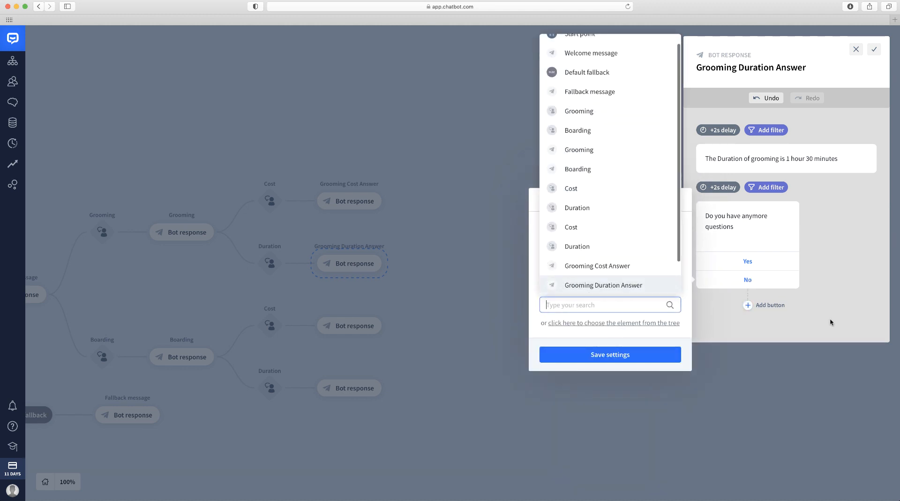
{"action": "left_click", "coordinate": [831, 322]}
{"action": "left_click", "coordinate": [875, 50]}
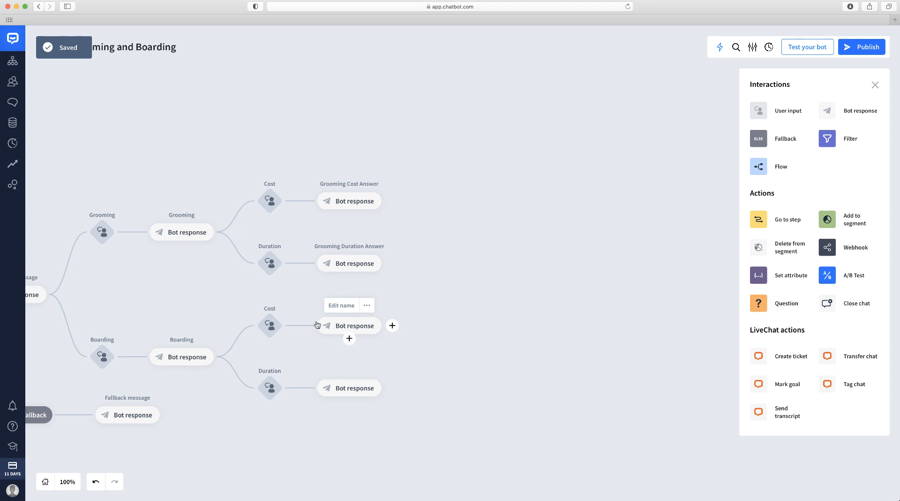
- Name the bot response after the Boarding Cost input "Boarding Cost Answer", add a text giving the max cost as $50 per night, and save it
{"action": "left_click", "coordinate": [349, 325]}
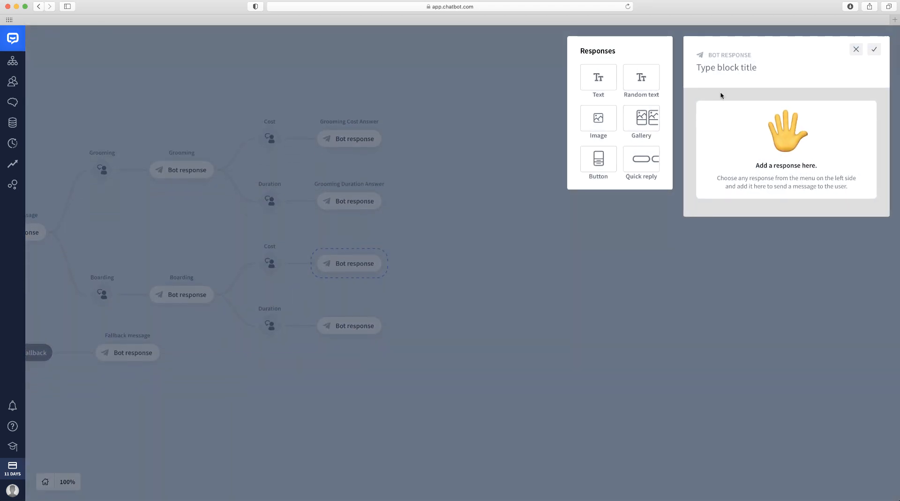
{"action": "type", "text": "Boarding"}
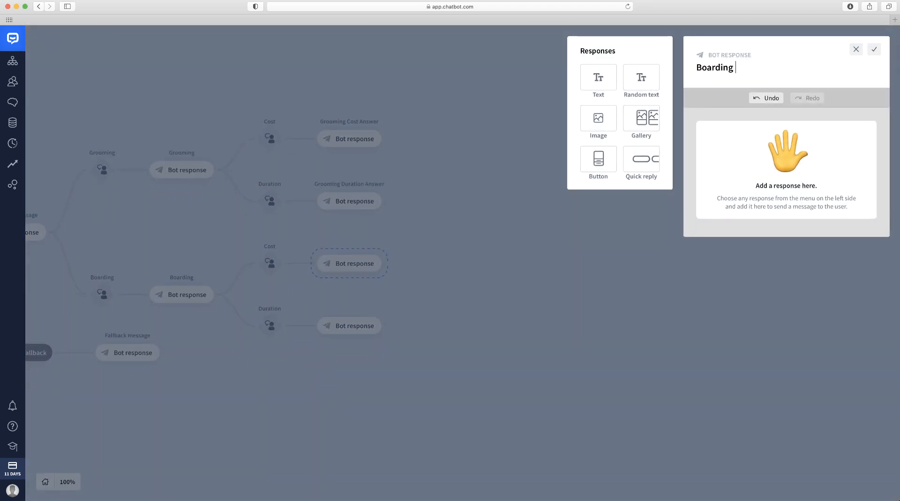
{"action": "type", "text": " Cost Answer"}
{"action": "left_click_drag", "start_coordinate": [599, 78], "coordinate": [765, 143]}
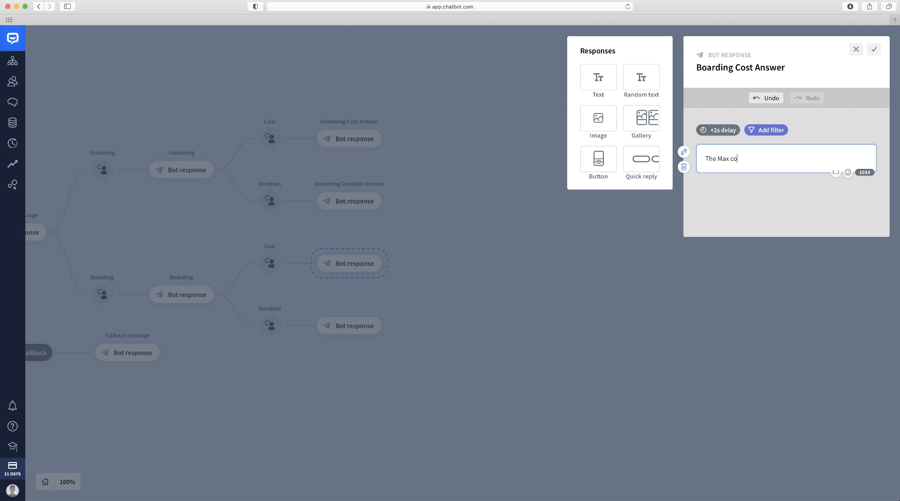
{"action": "type", "text": "is $50 per night"}
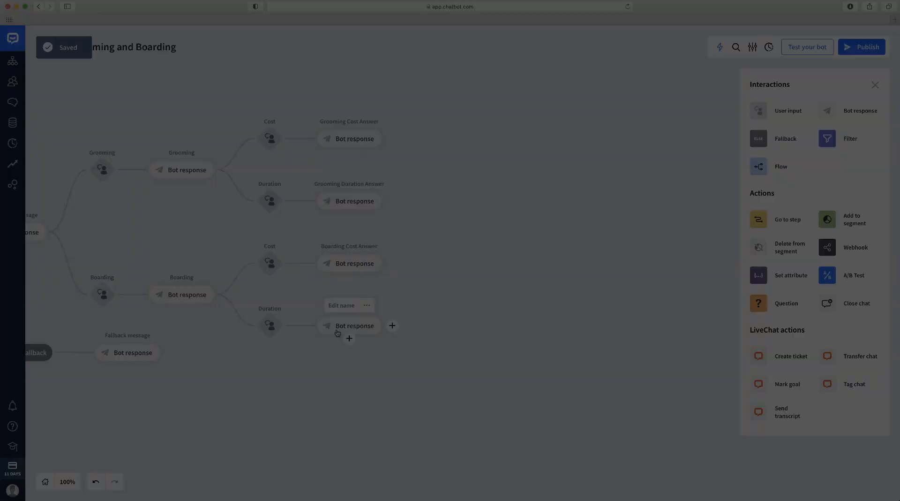
- Name the bot response after the Boarding Duration input "Boarding Duration Answer", add a text stating the max duration of boarding, and save it
{"action": "left_click", "coordinate": [344, 325]}
{"action": "type", "text": "Boarding "}
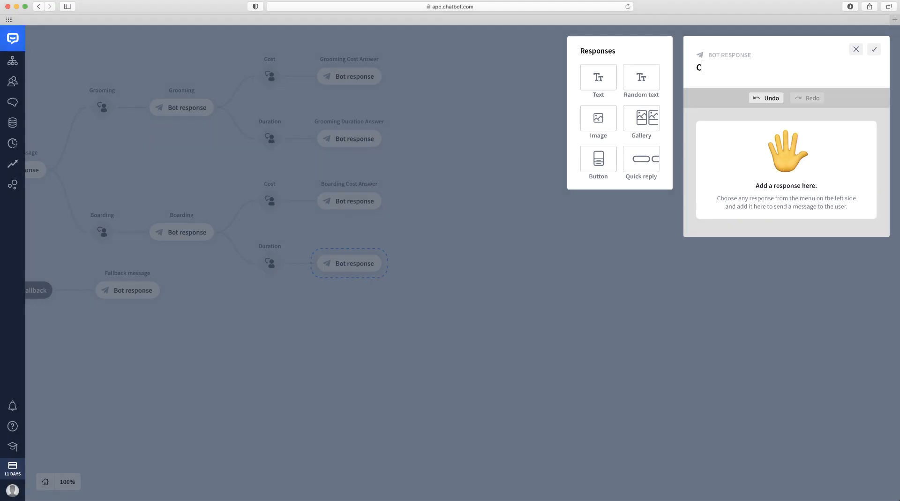
{"action": "type", "text": "Duration Answer"}
{"action": "left_click_drag", "start_coordinate": [599, 78], "coordinate": [768, 154]}
{"action": "type", "text": "The max durati"}
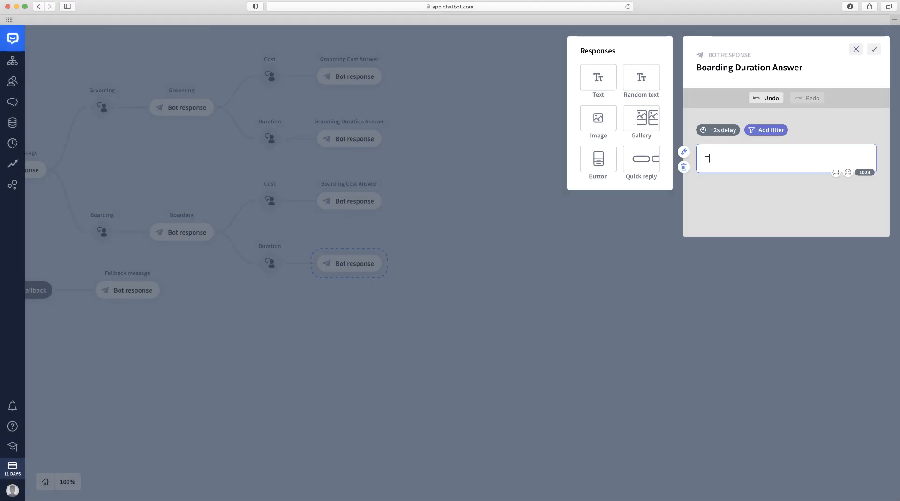
{"action": "type", "text": "on of boarding i"}
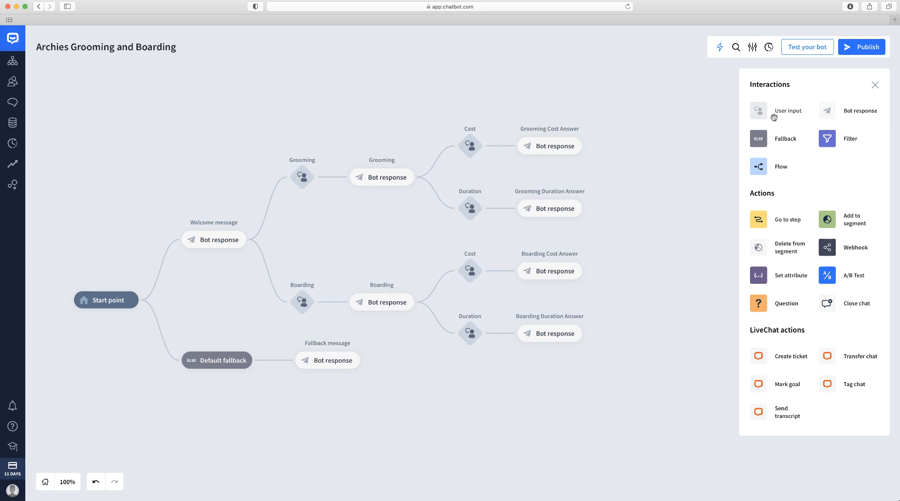
- Add a user input after the Fallback message, followed by a bot response titled "Ending Message"
{"action": "left_click_drag", "start_coordinate": [774, 117], "coordinate": [367, 358]}
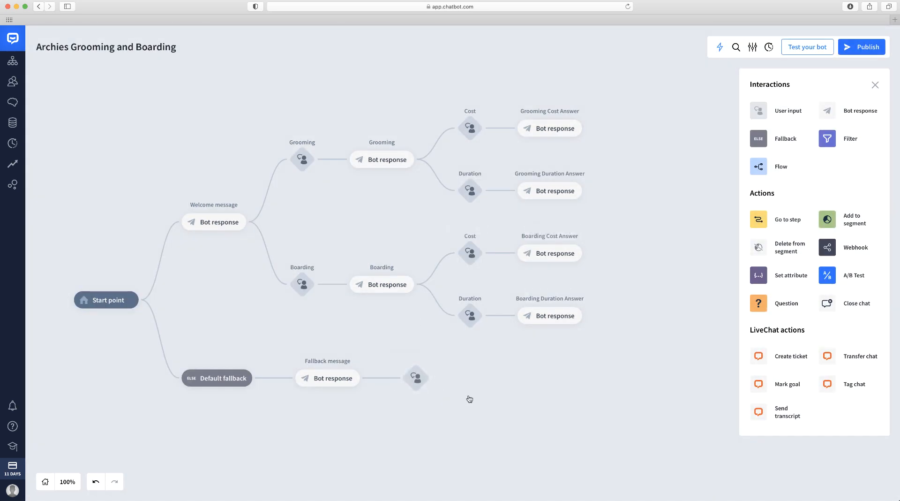
{"action": "left_click_drag", "start_coordinate": [827, 111], "coordinate": [437, 378]}
{"action": "left_click", "coordinate": [494, 387]}
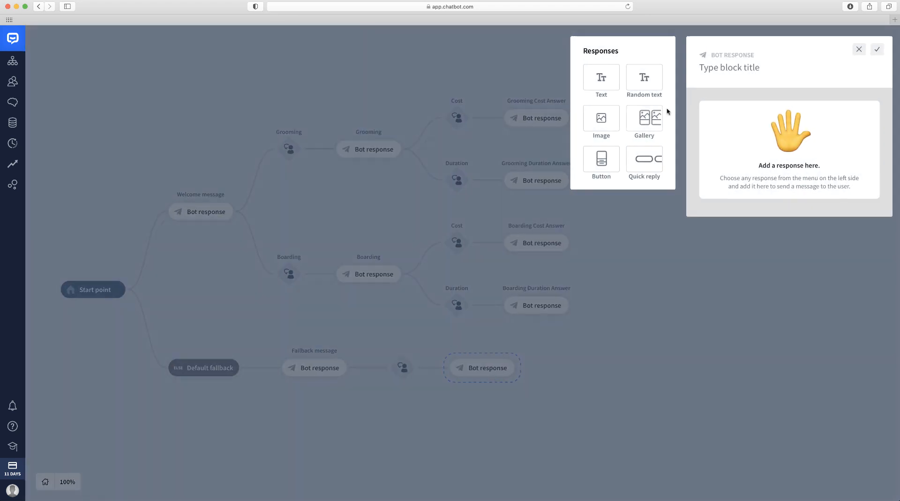
{"action": "left_click", "coordinate": [760, 70]}
{"action": "type", "text": "Ending"}
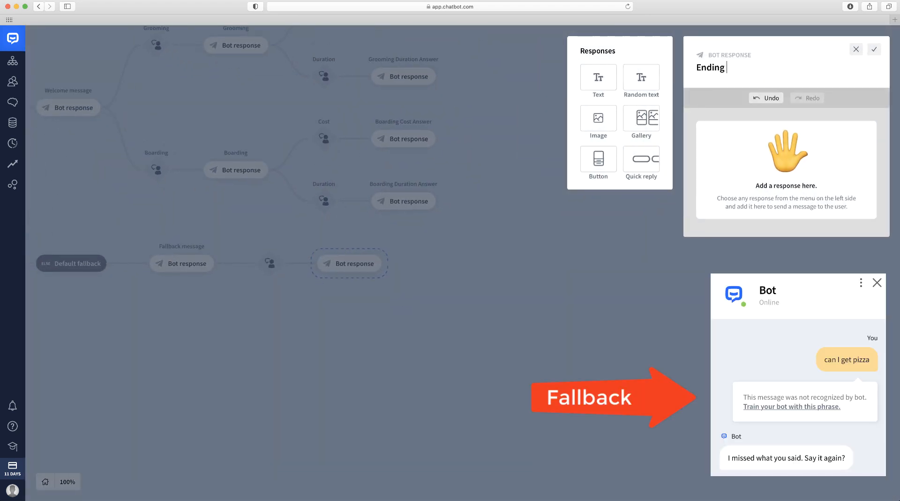
{"action": "type", "text": " Message"}
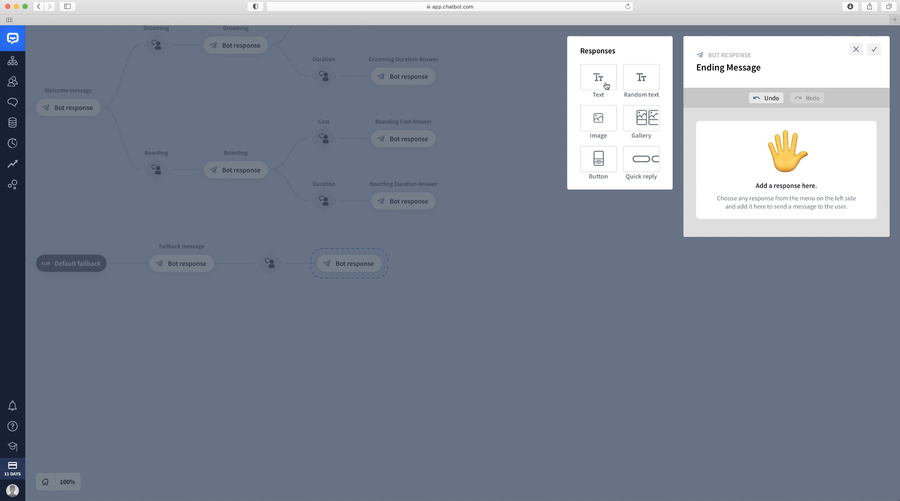
- Add a text to Ending Message hoping all questions about archies grooming and boarding were answered, offering further help and ending "anyways bye. :)", and save it
{"action": "left_click", "coordinate": [597, 77]}
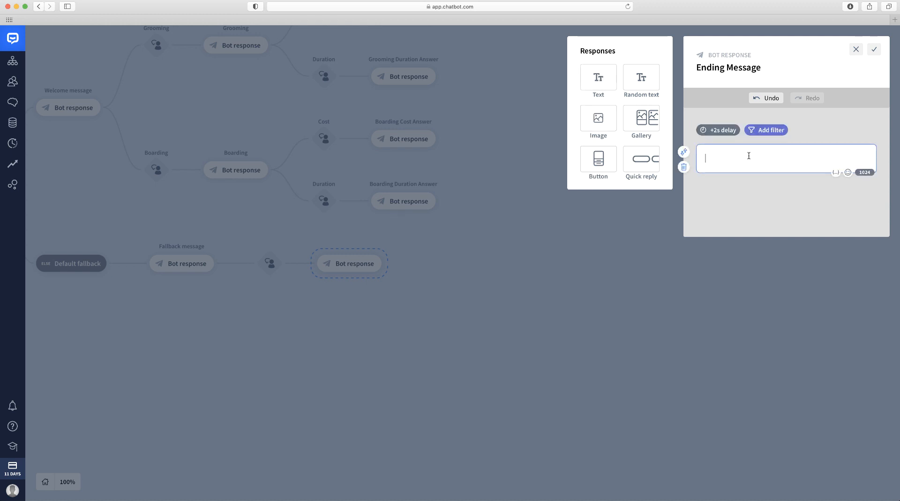
{"action": "type", "text": "I hope I answered all you questions you had about"}
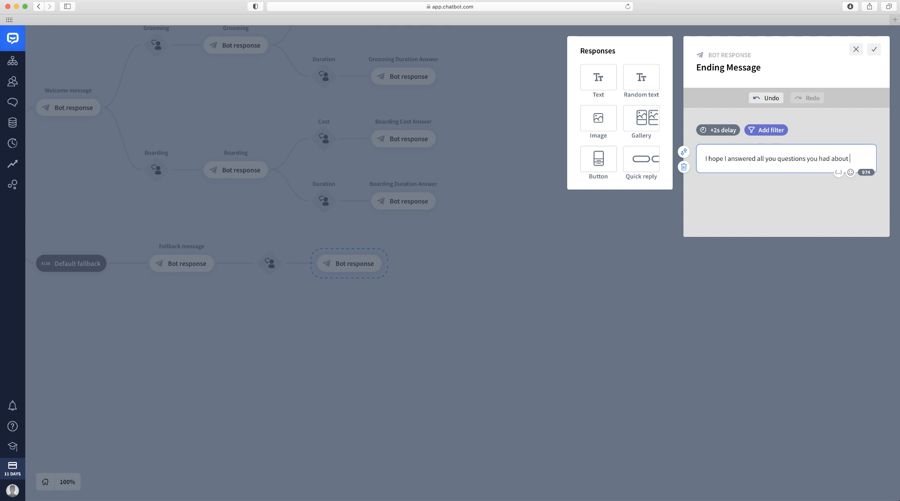
{"action": "type", "text": " archies grooming and boarding"}
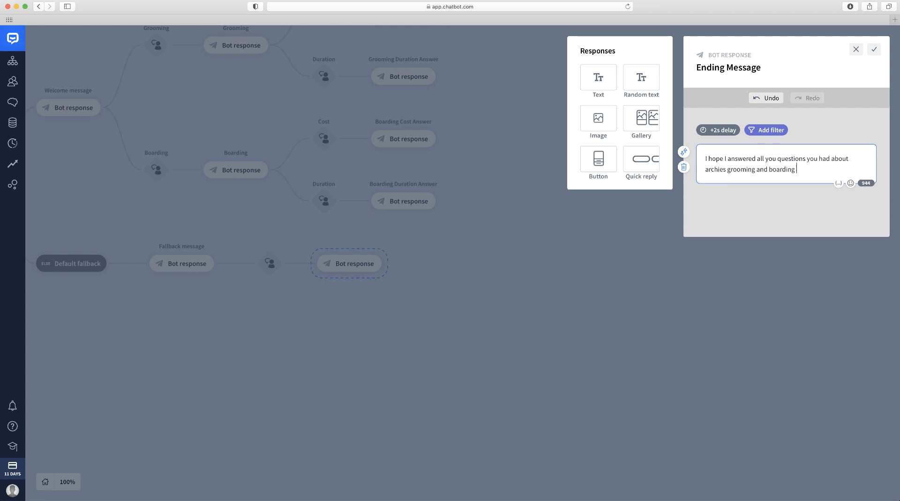
{"action": "type", "text": "more questions i wil"}
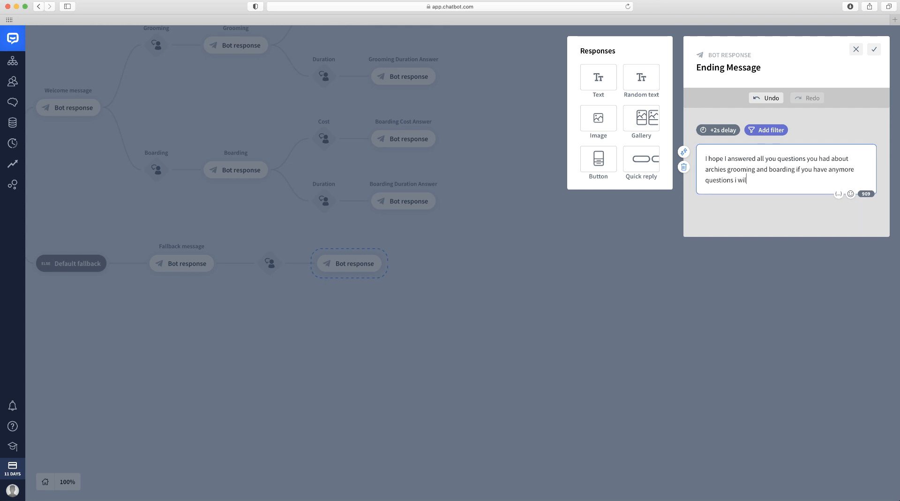
{"action": "key", "text": "BackSpace"}
{"action": "key", "text": "BackSpace"}
{"action": "key", "text": "BackSpace"}
{"action": "key", "text": "BackSpace"}
{"action": "key", "text": "BackSpace"}
{"action": "type", "text": "I"}
{"action": "left_click", "coordinate": [868, 50]}
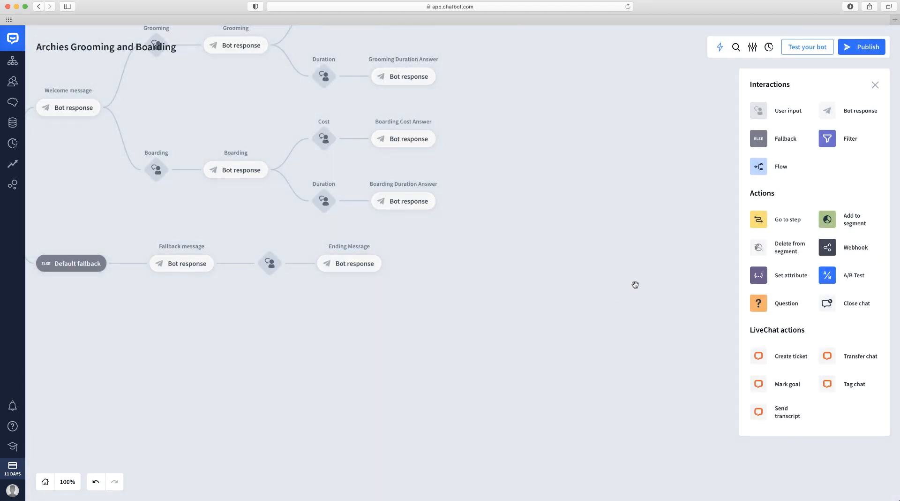
- Add a Close chat action directly after the Ending Message response
{"action": "left_click", "coordinate": [827, 302]}
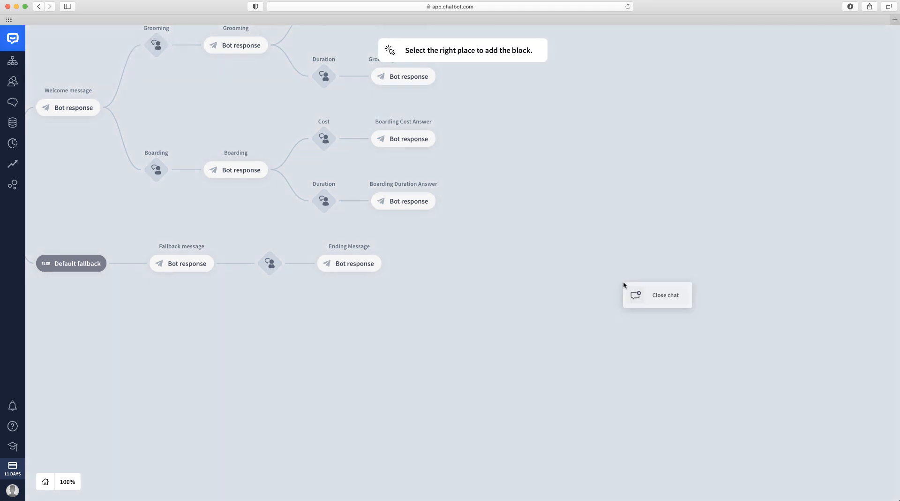
{"action": "left_click", "coordinate": [391, 263]}
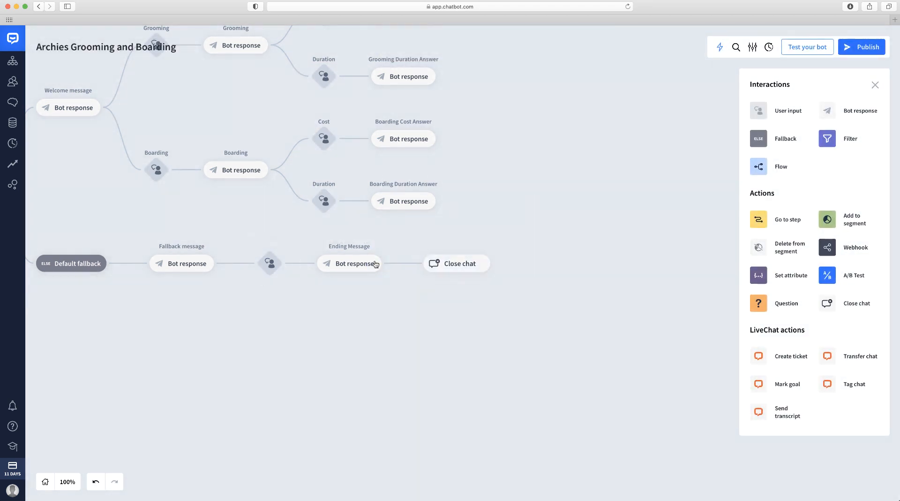
- Set the "No" button of Boarding Duration Answer to go to Ending Message, and save the button settings and the response
{"action": "left_click", "coordinate": [412, 201]}
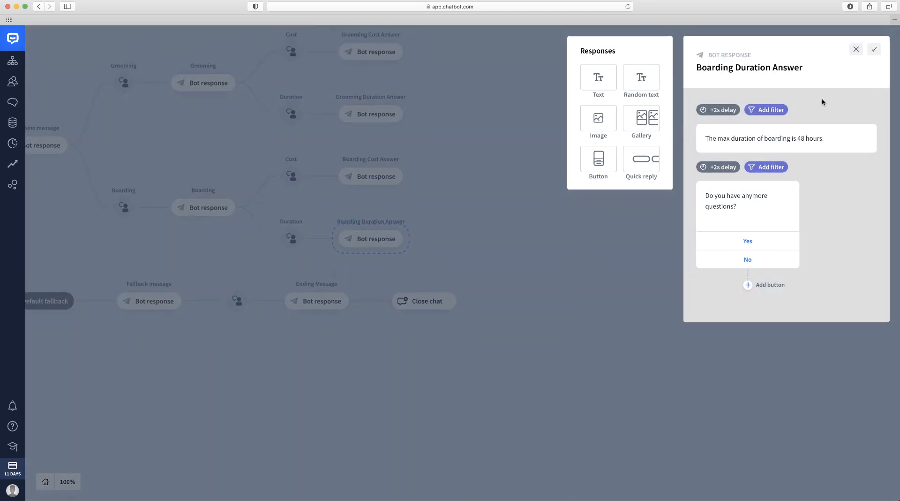
{"action": "left_click", "coordinate": [799, 252]}
{"action": "left_click", "coordinate": [628, 287]}
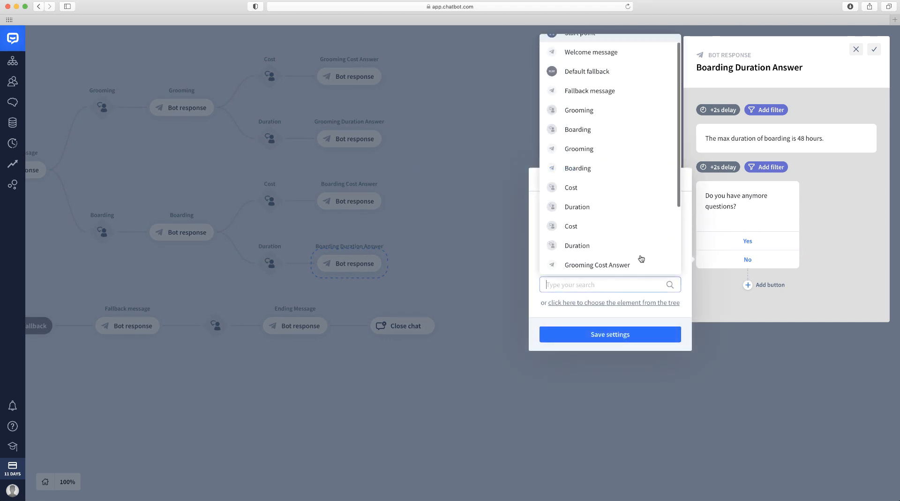
{"action": "scroll", "coordinate": [617, 242], "scroll_direction": "up", "scroll_amount": 1}
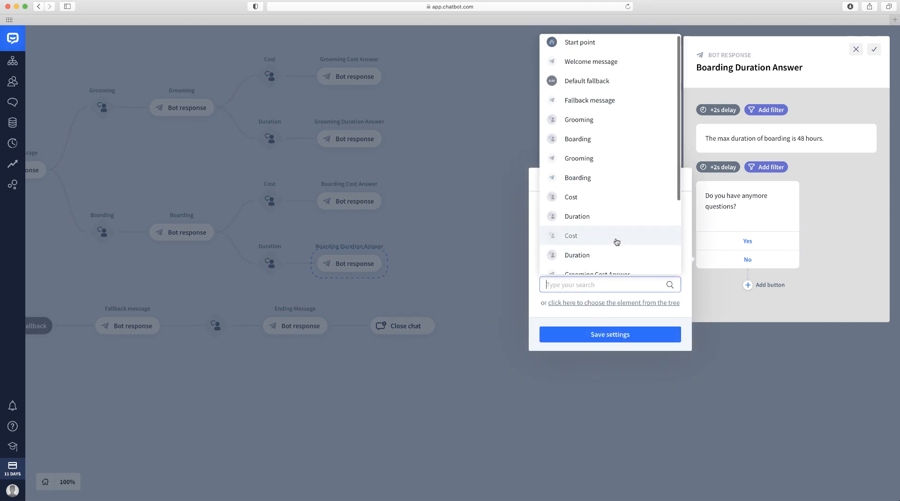
{"action": "scroll", "coordinate": [617, 241], "scroll_direction": "down", "scroll_amount": 3}
{"action": "left_click", "coordinate": [615, 263]}
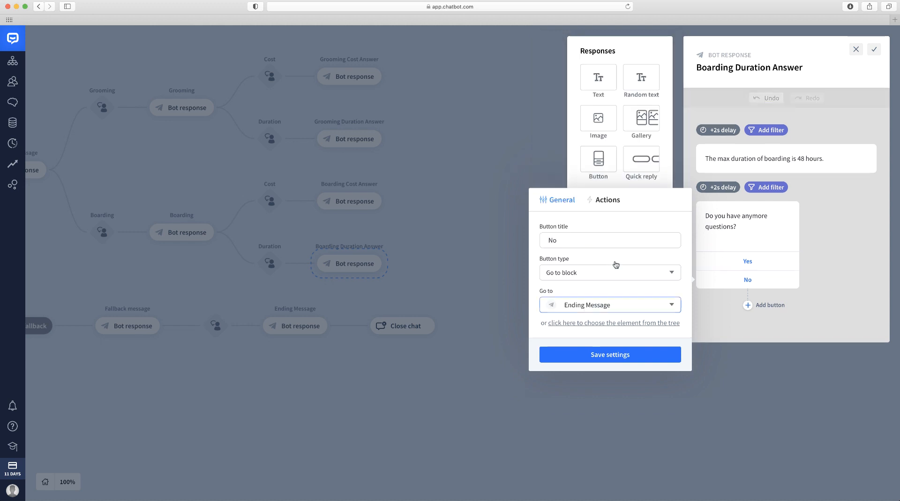
{"action": "left_click", "coordinate": [657, 354]}
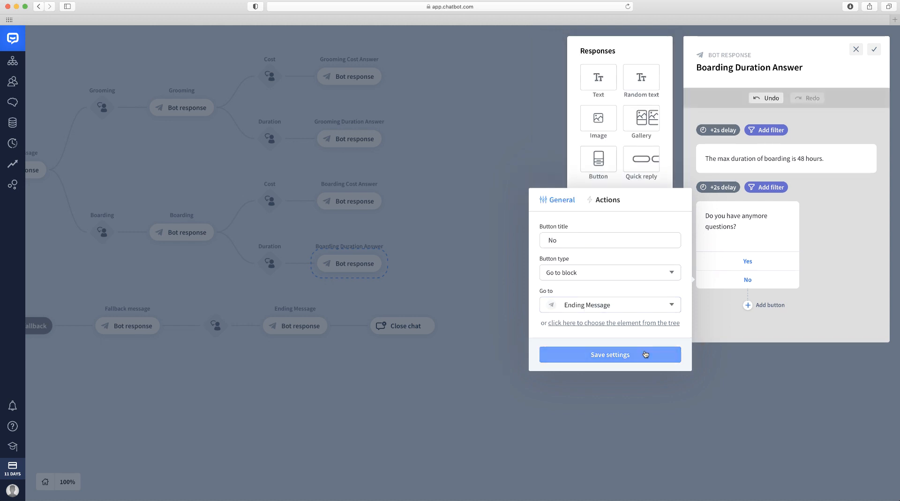
{"action": "left_click", "coordinate": [874, 50]}
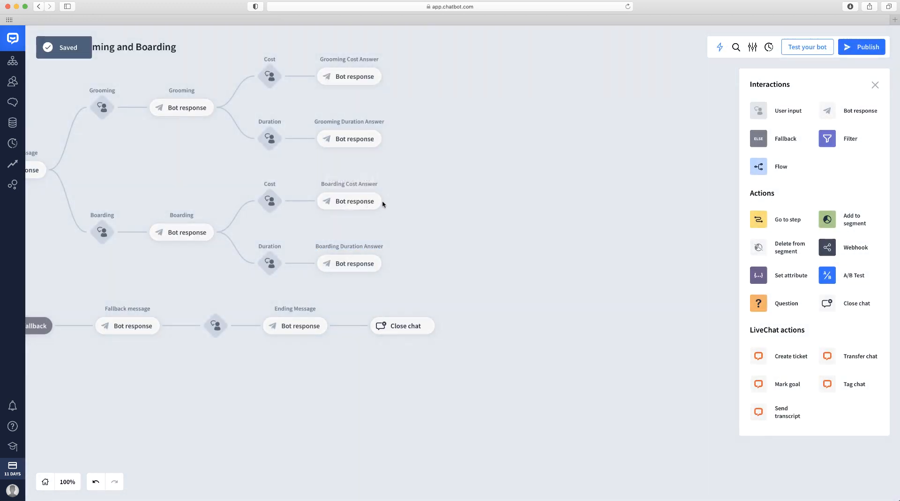
- Set the "No" button of Boarding Cost Answer to go to Ending Message, and save the button settings and the response
{"action": "left_click", "coordinate": [382, 201]}
{"action": "left_click", "coordinate": [748, 259]}
{"action": "left_click", "coordinate": [613, 286]}
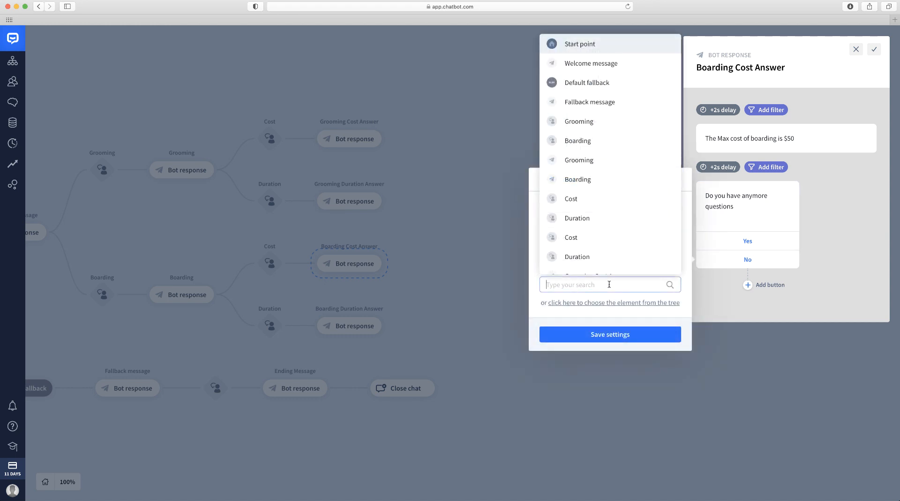
{"action": "scroll", "coordinate": [610, 225], "scroll_direction": "down", "scroll_amount": 1}
{"action": "scroll", "coordinate": [609, 225], "scroll_direction": "up", "scroll_amount": 1}
{"action": "scroll", "coordinate": [608, 227], "scroll_direction": "down", "scroll_amount": 3}
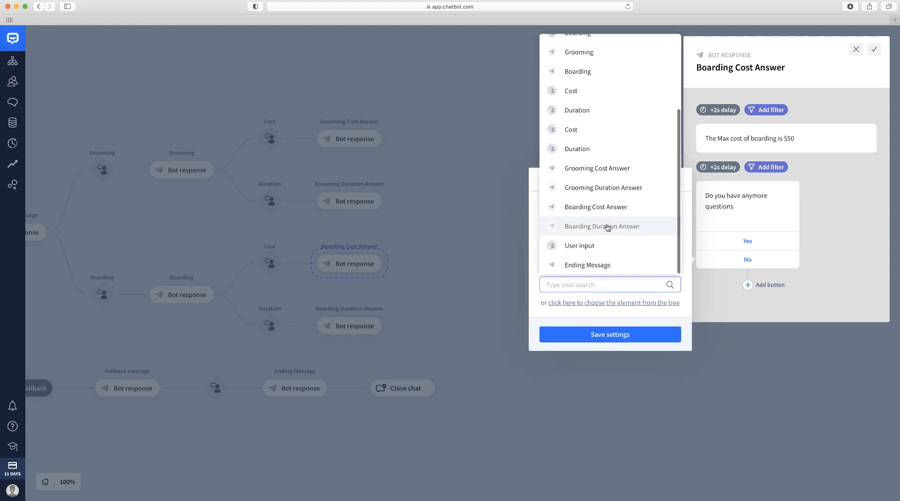
{"action": "left_click", "coordinate": [591, 264]}
{"action": "left_click", "coordinate": [610, 335]}
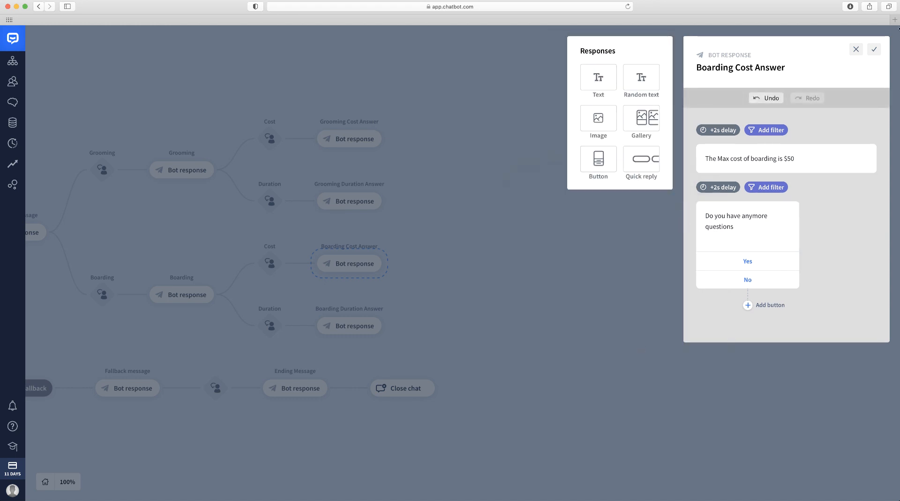
{"action": "left_click", "coordinate": [874, 49]}
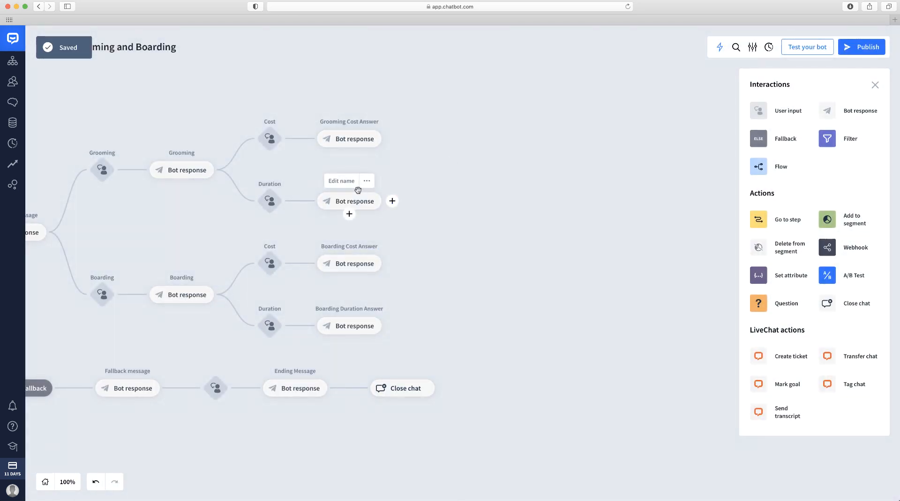
- Set the "No" button of Grooming Duration Answer to go to Ending Message, and save the button settings and the response
{"action": "left_click", "coordinate": [358, 202]}
{"action": "left_click", "coordinate": [711, 260]}
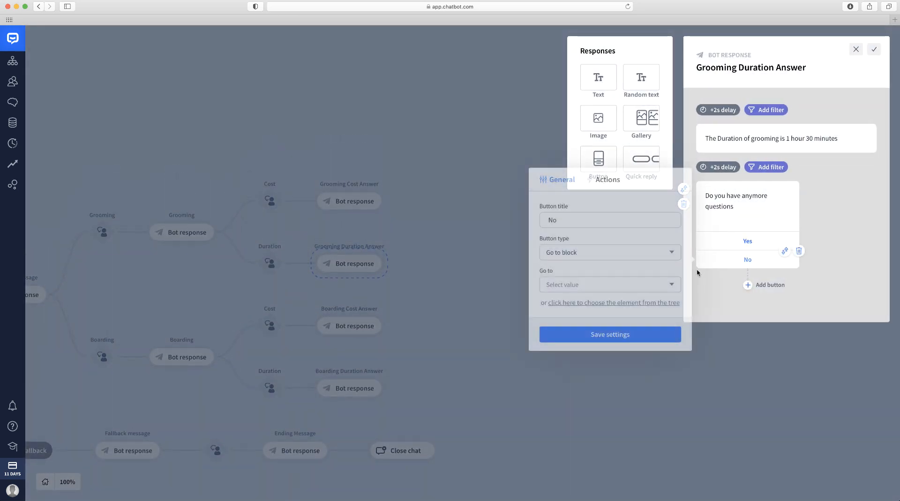
{"action": "left_click", "coordinate": [654, 289]}
{"action": "scroll", "coordinate": [627, 235], "scroll_direction": "down", "scroll_amount": 3}
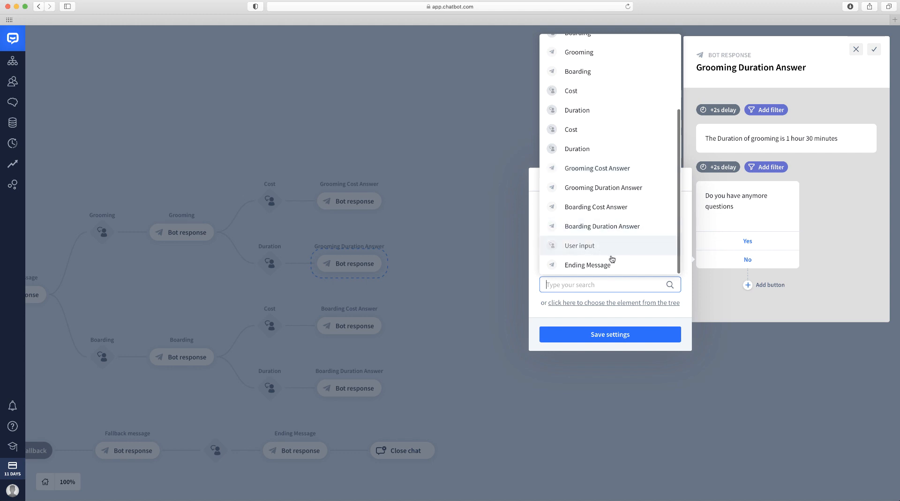
{"action": "left_click", "coordinate": [615, 261]}
{"action": "left_click", "coordinate": [626, 360]}
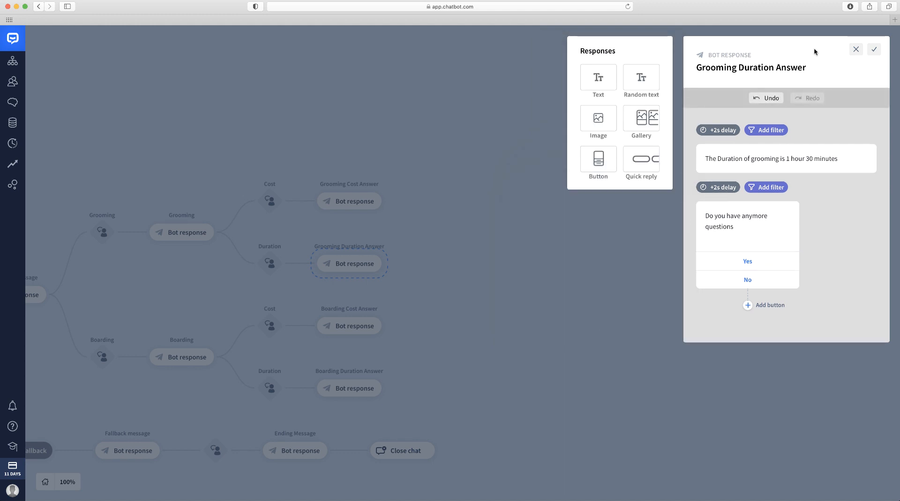
{"action": "left_click", "coordinate": [856, 49]}
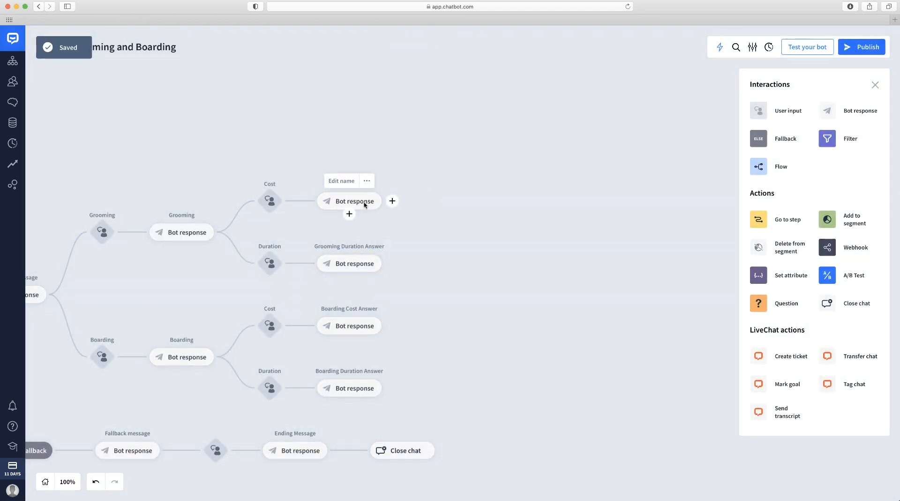
- Set the "No" button of Grooming Cost Answer to go to Ending Message, and save the button settings and the response
{"action": "left_click", "coordinate": [351, 206]}
{"action": "left_click", "coordinate": [759, 258]}
{"action": "left_click", "coordinate": [592, 284]}
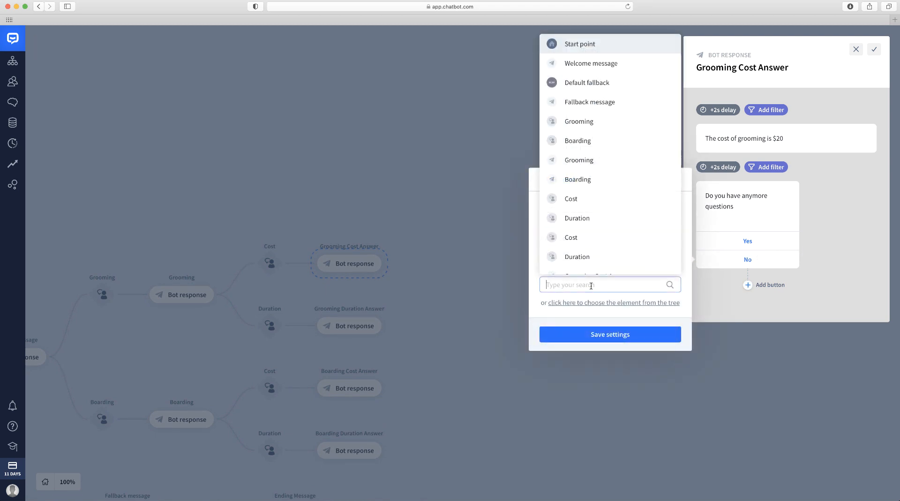
{"action": "scroll", "coordinate": [595, 252], "scroll_direction": "down", "scroll_amount": 3}
{"action": "left_click", "coordinate": [591, 262]}
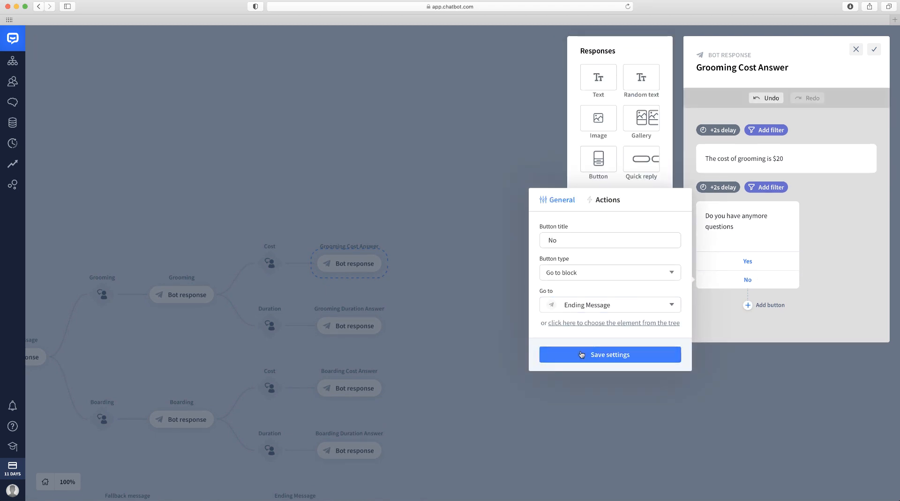
{"action": "left_click", "coordinate": [610, 354]}
{"action": "left_click", "coordinate": [874, 49]}
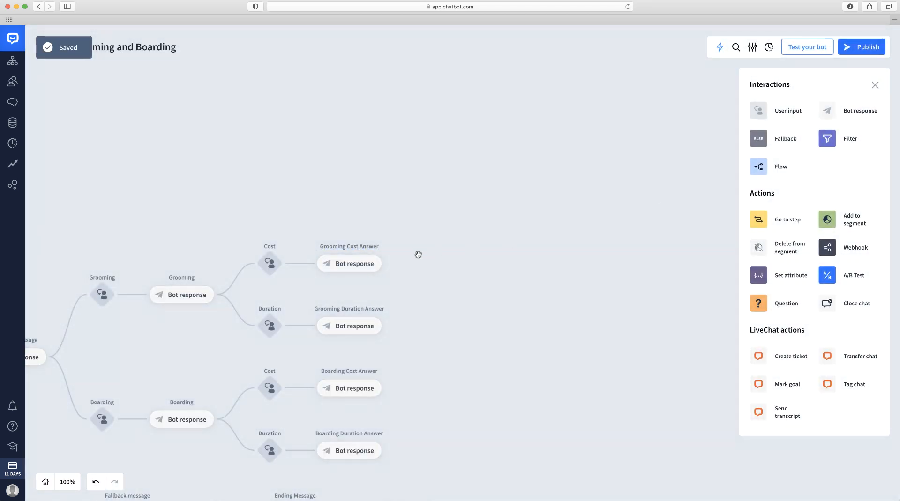
- Test the bot by choosing Grooming and Cost, answering Yes to more questions, and then answering No to that same question
{"action": "mouse_move", "coordinate": [348, 249]}
{"action": "left_click_drag", "start_coordinate": [492, 327], "coordinate": [677, 228]}
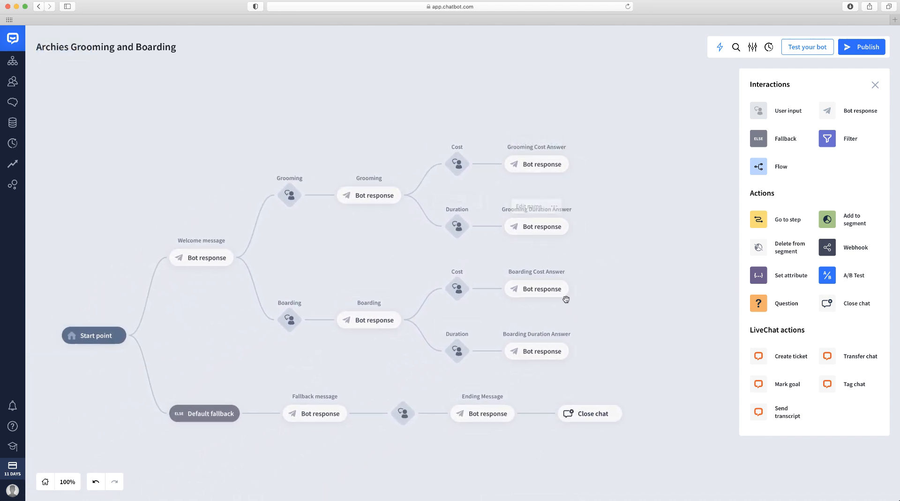
{"action": "left_click", "coordinate": [807, 48]}
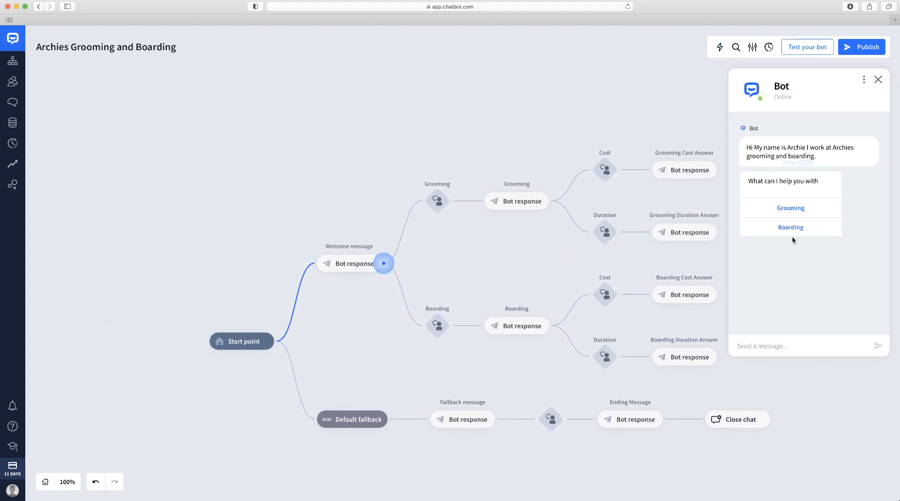
{"action": "left_click", "coordinate": [783, 214]}
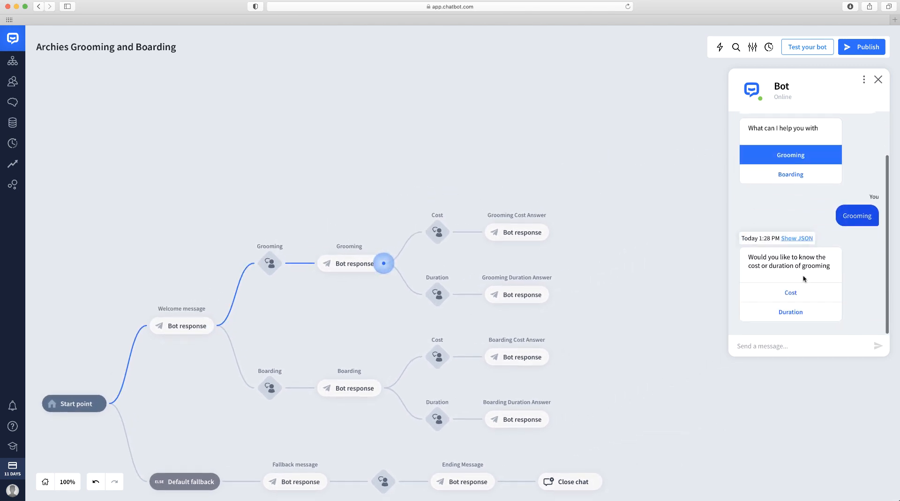
{"action": "left_click", "coordinate": [796, 294]}
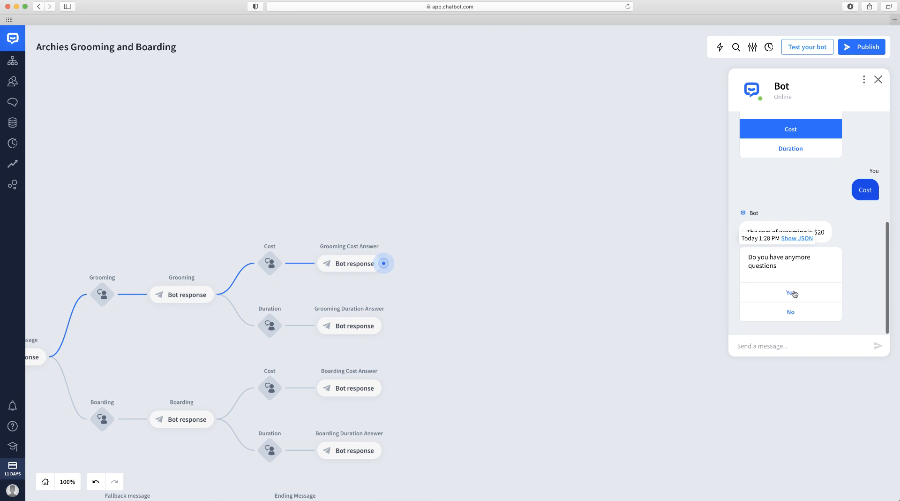
{"action": "left_click", "coordinate": [794, 293]}
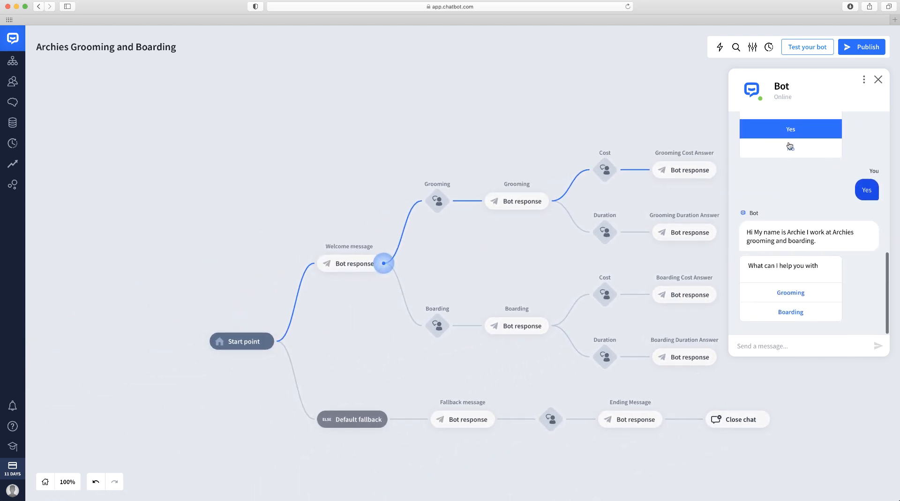
{"action": "scroll", "coordinate": [779, 173], "scroll_direction": "up", "scroll_amount": 3}
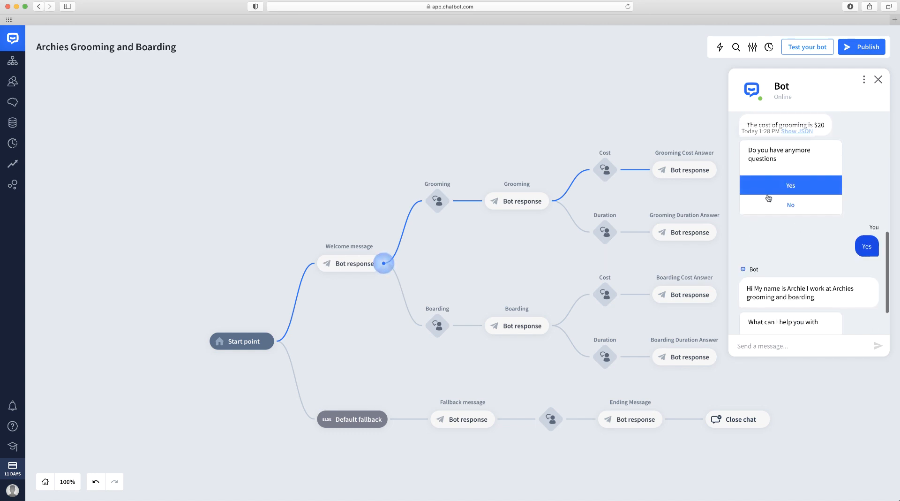
{"action": "left_click", "coordinate": [788, 204]}
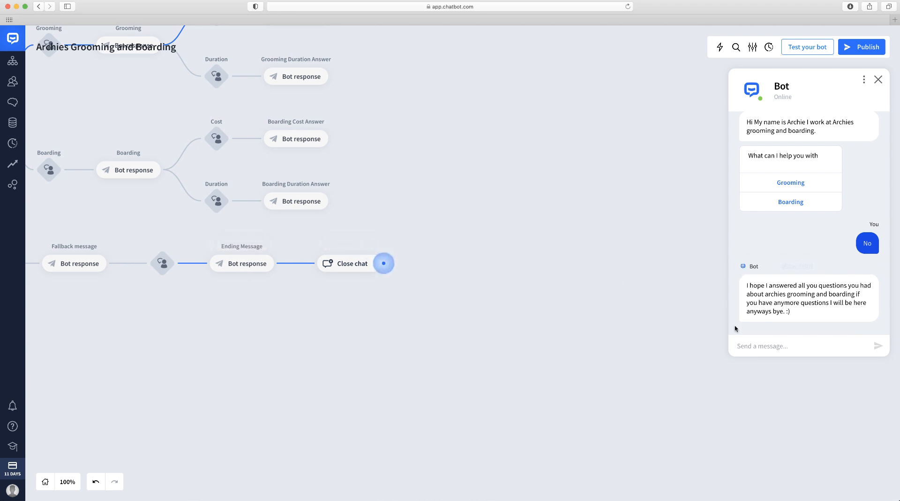
- Reset the test chat and run the Boarding and Duration path, answering Yes to having more questions
{"action": "left_click", "coordinate": [864, 80]}
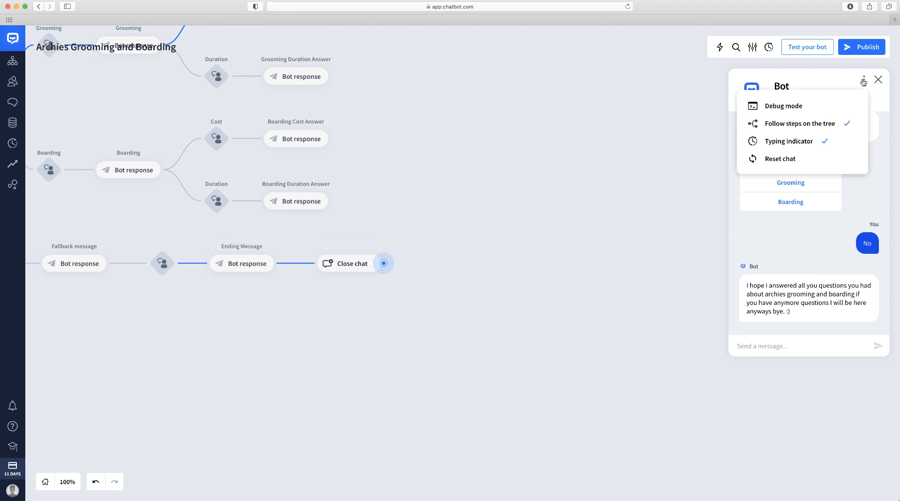
{"action": "left_click", "coordinate": [806, 159]}
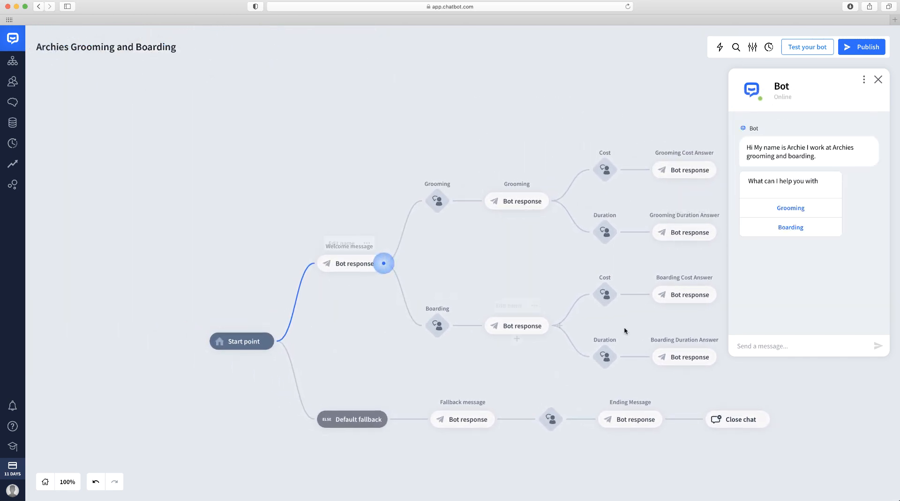
{"action": "left_click", "coordinate": [791, 227]}
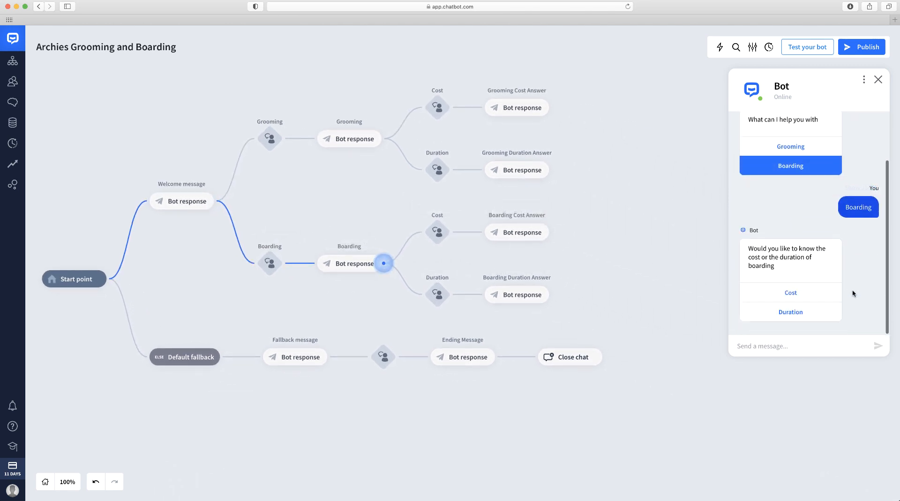
{"action": "left_click", "coordinate": [803, 317]}
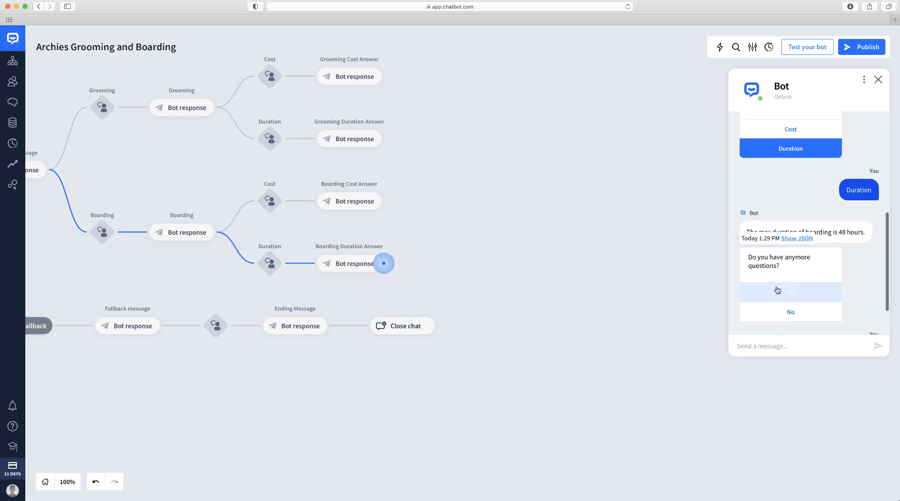
{"action": "left_click", "coordinate": [778, 290]}
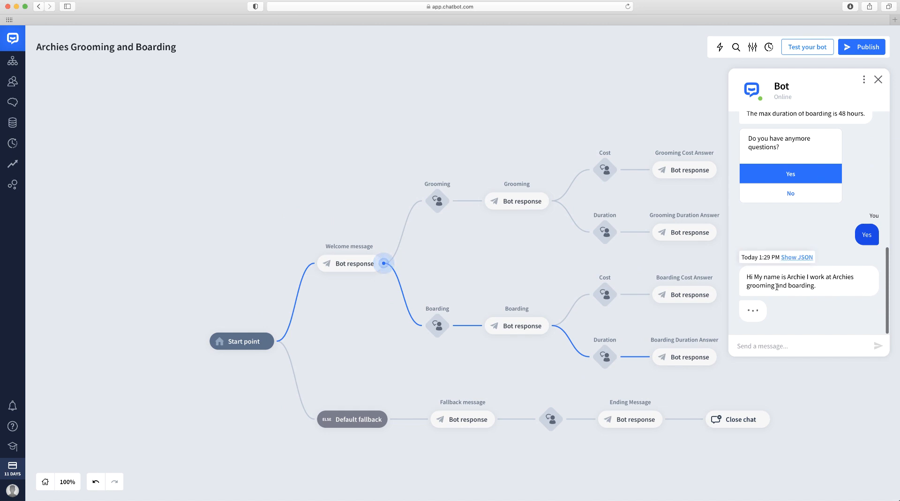
- Test the No answer to the boarding duration's follow-up question, and close the test chat
{"action": "scroll", "coordinate": [799, 193], "scroll_direction": "up", "scroll_amount": 3}
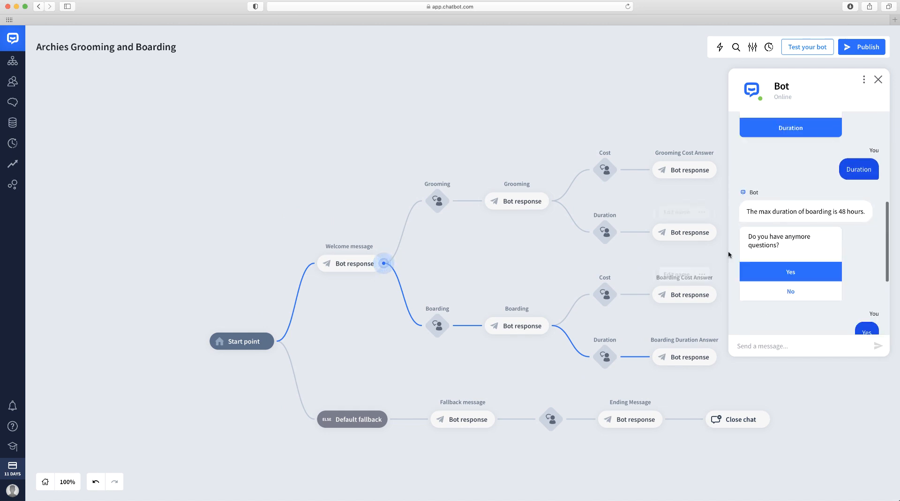
{"action": "left_click", "coordinate": [790, 288]}
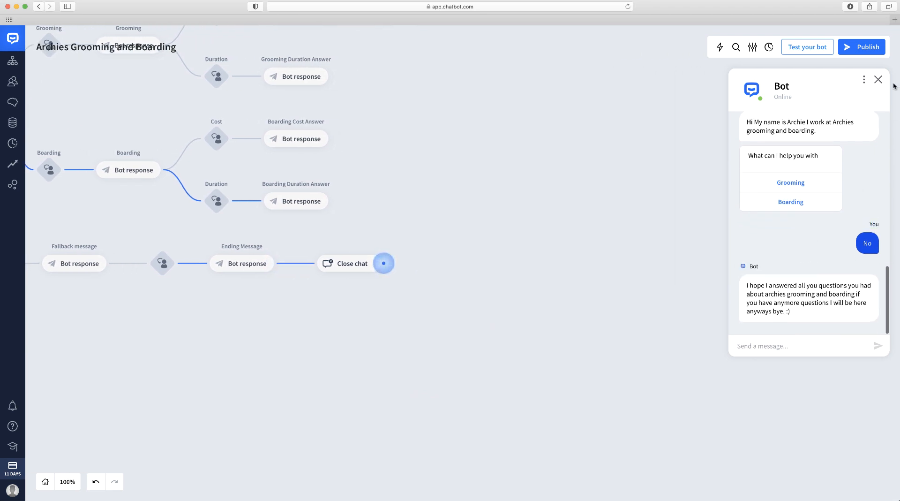
{"action": "left_click", "coordinate": [876, 80]}
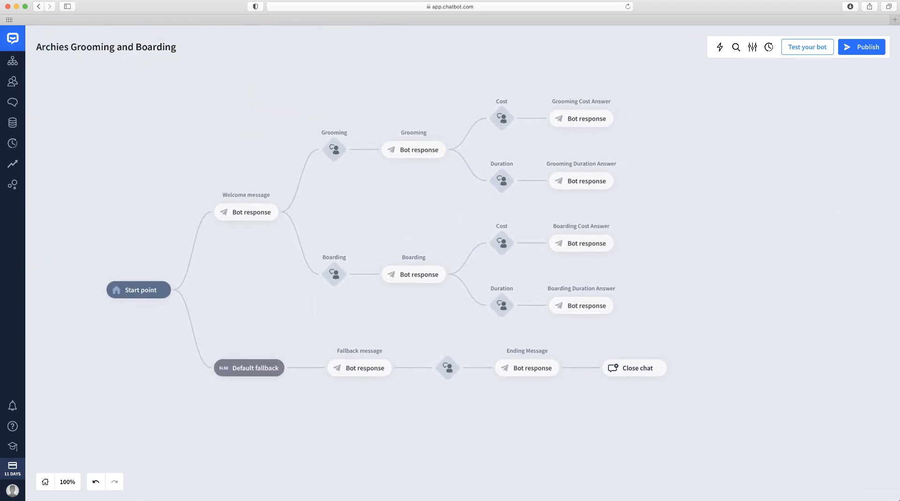